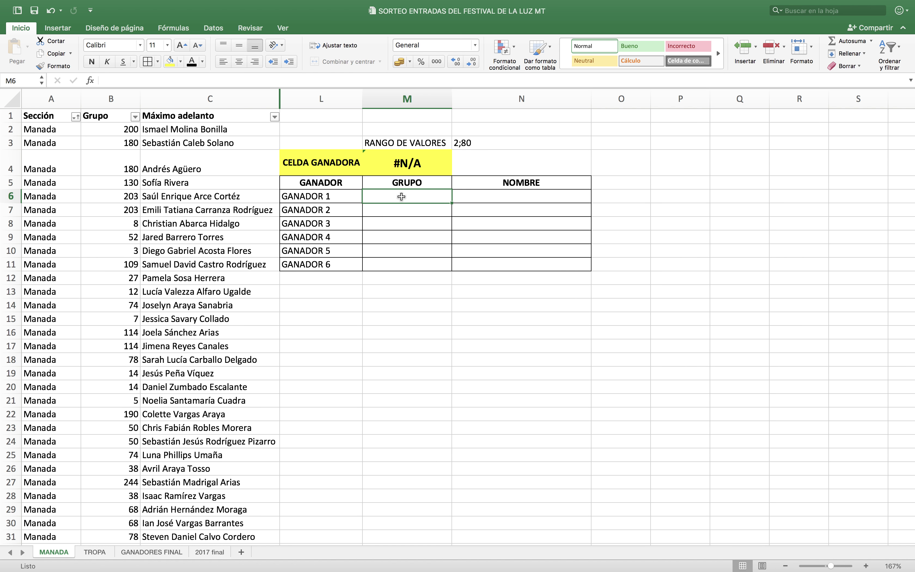
Step: Examine the formula of the CELDA GANADORA cell, the RANGO DE VALORES entry, and the first and last rows of the Manada list
left_click(421, 153)
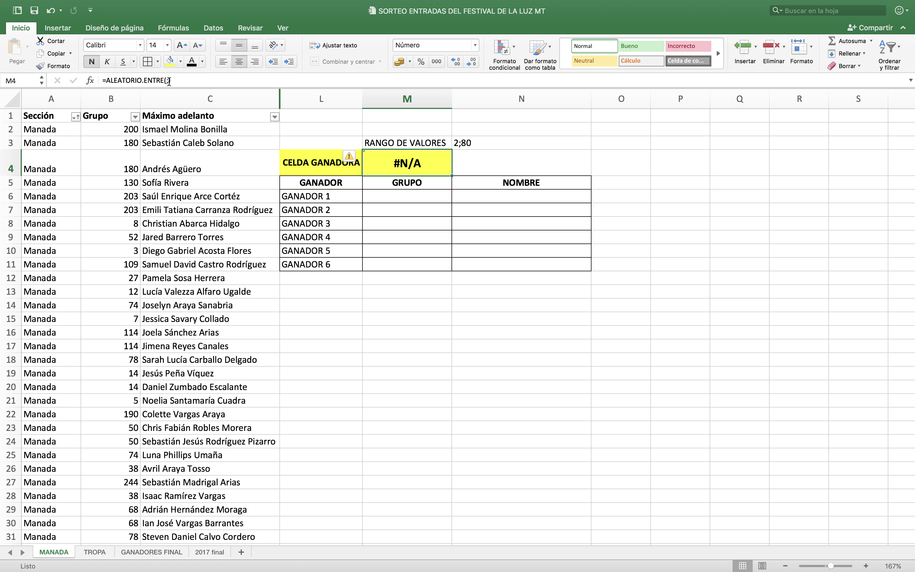
left_click(185, 81)
key("Return")
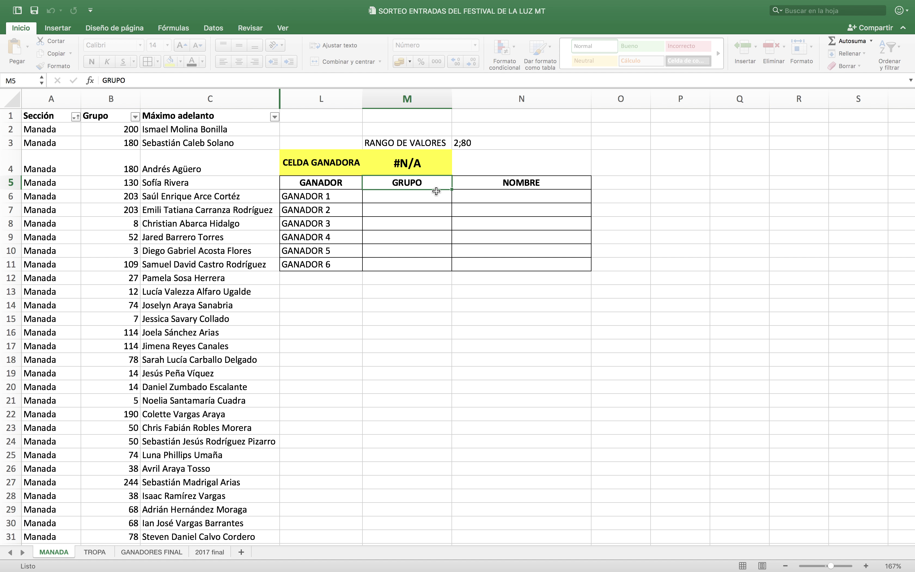
left_click(454, 144)
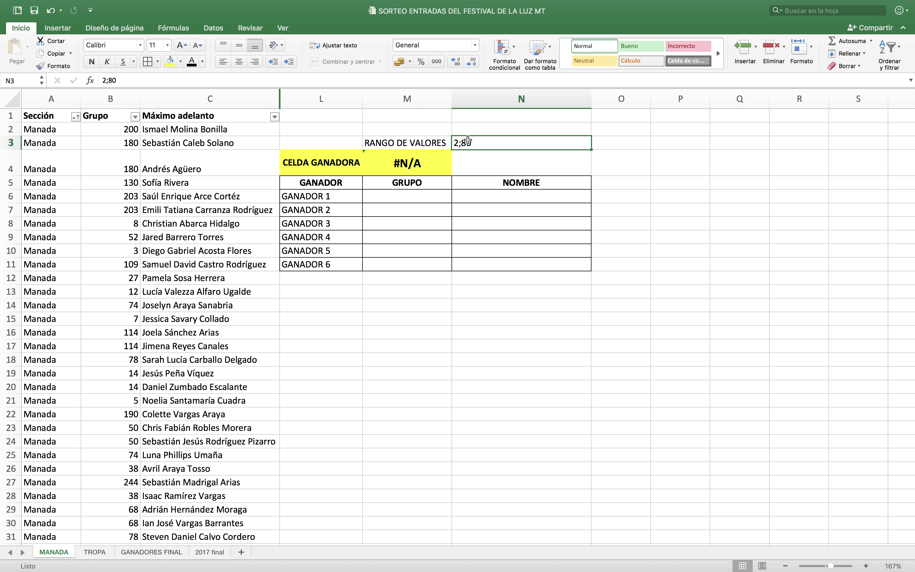
left_click(31, 131)
key("ctrl+shift+Right")
scroll(68, 198, "down", 20)
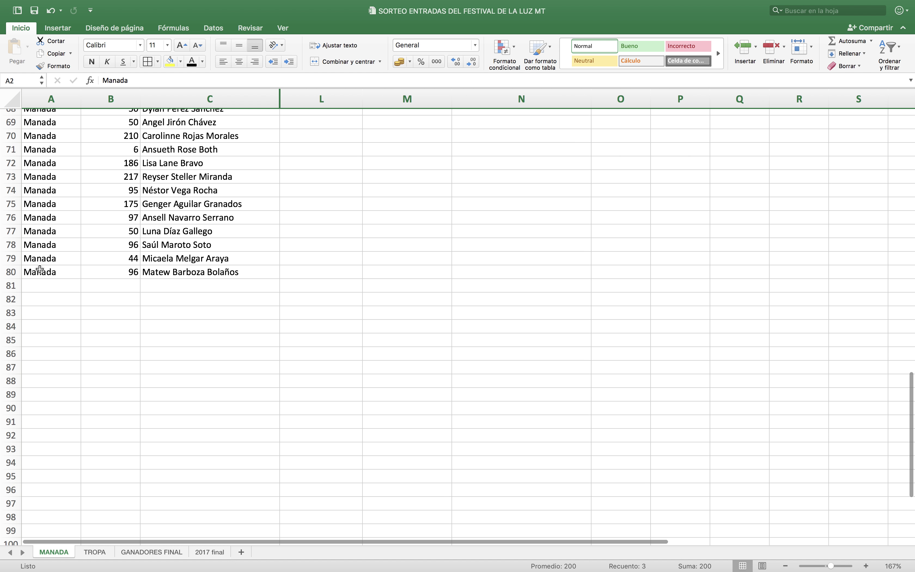
left_click(40, 267)
scroll(67, 317, "up", 20)
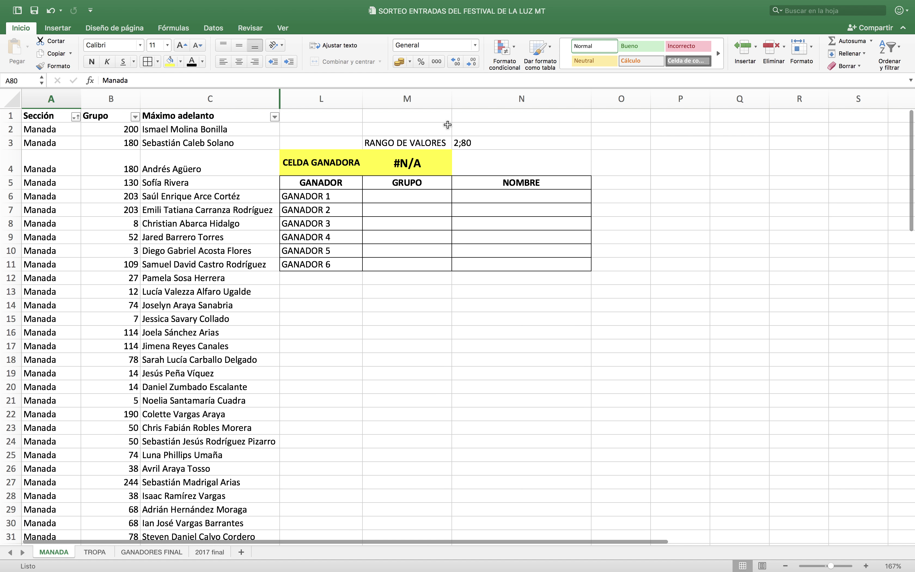
Step: Complete the CELDA GANADORA formula in M4 as =ALEATORIO.ENTRE(2;80)
left_click(401, 163)
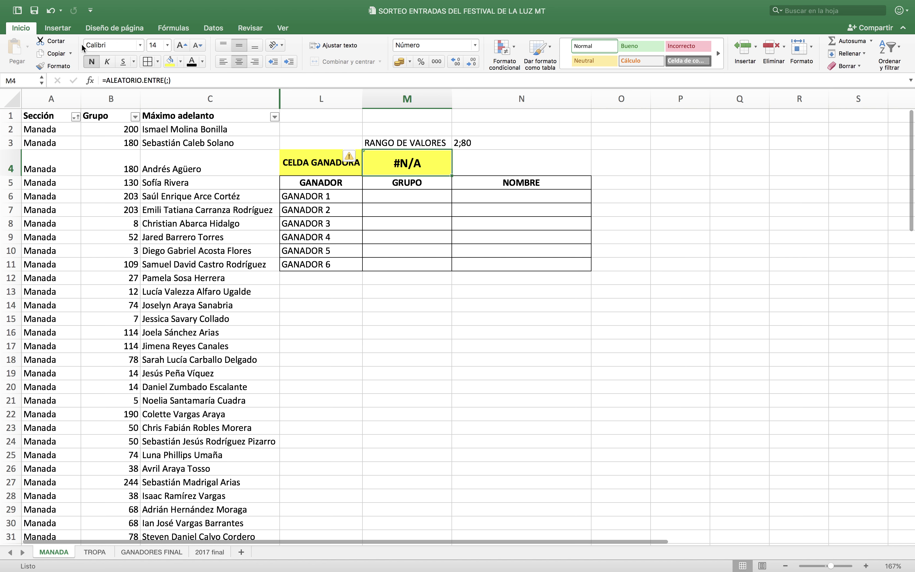
left_click(167, 81)
type("2;80")
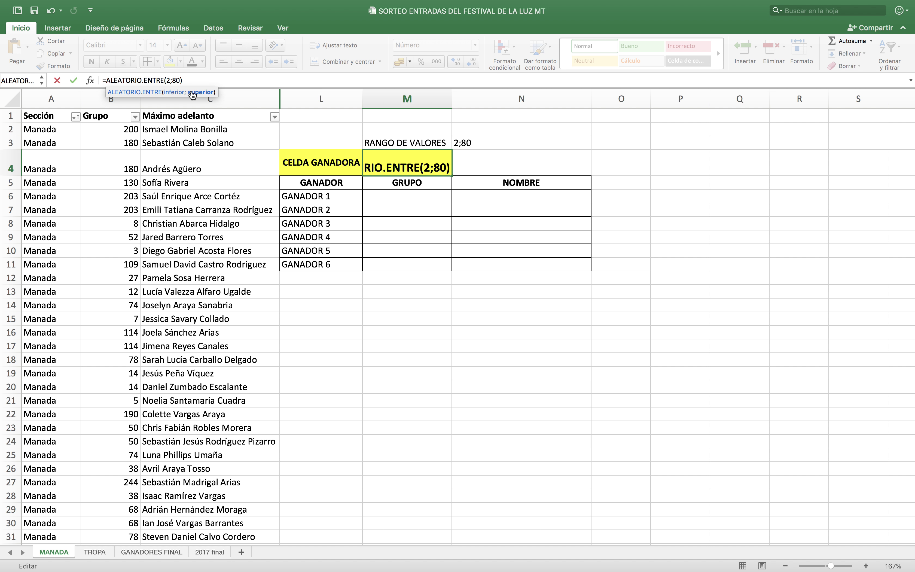
key("Return")
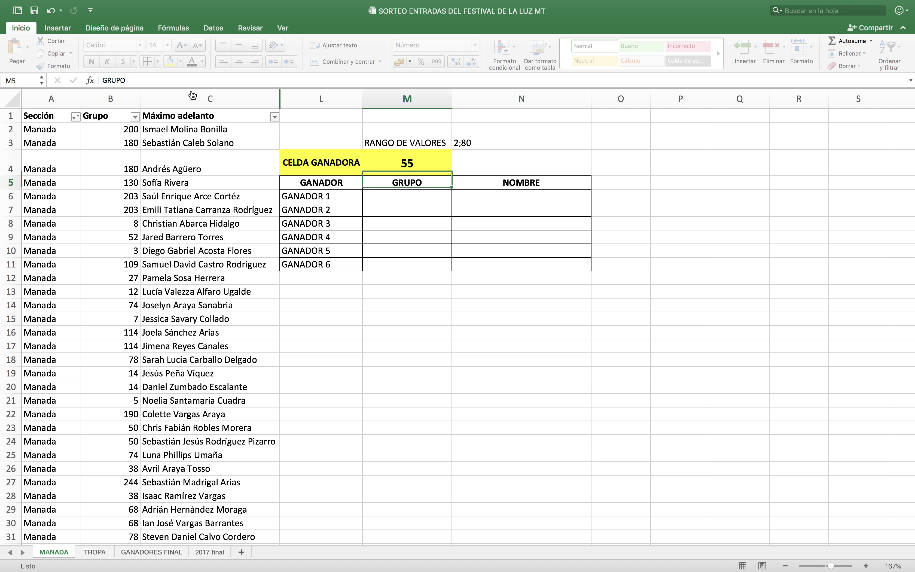
Step: Copy the group and name from row 55, matching the drawn number, into the GANADOR 1 row of the winners table
left_click(395, 146)
left_click(397, 161)
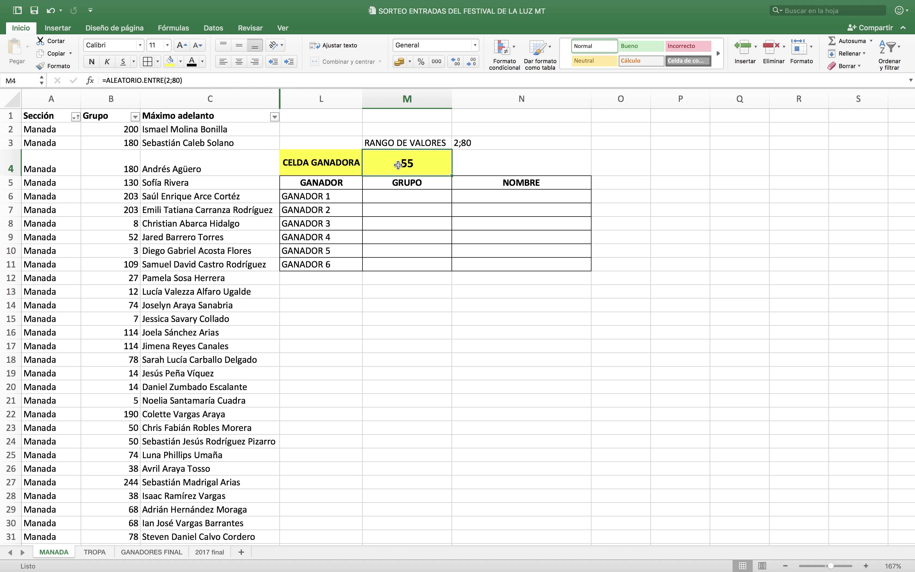
scroll(74, 461, "down", 5)
scroll(75, 461, "down", 6)
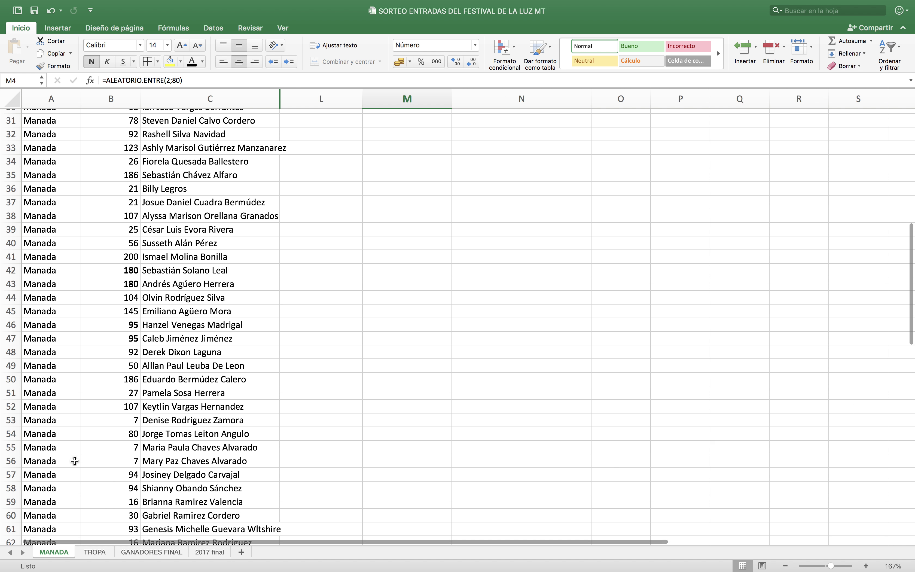
left_click(10, 443)
left_click(151, 443)
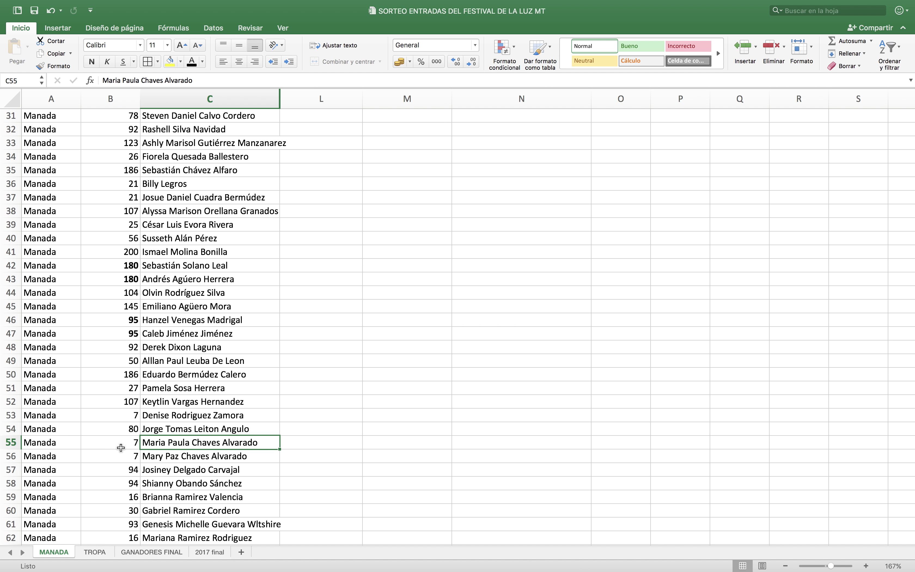
left_click_drag(115, 447, 162, 444)
key("super+c")
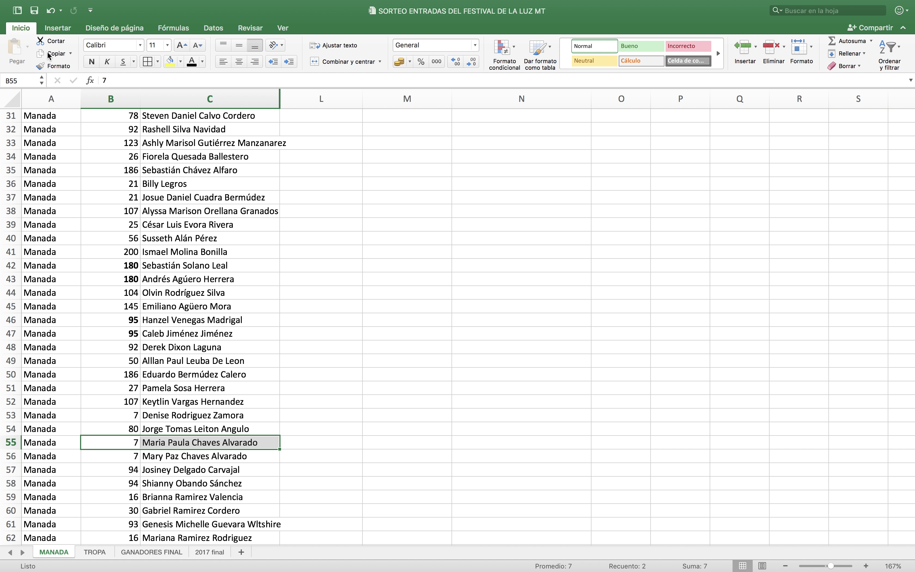
left_click(44, 56)
scroll(525, 270, "up", 10)
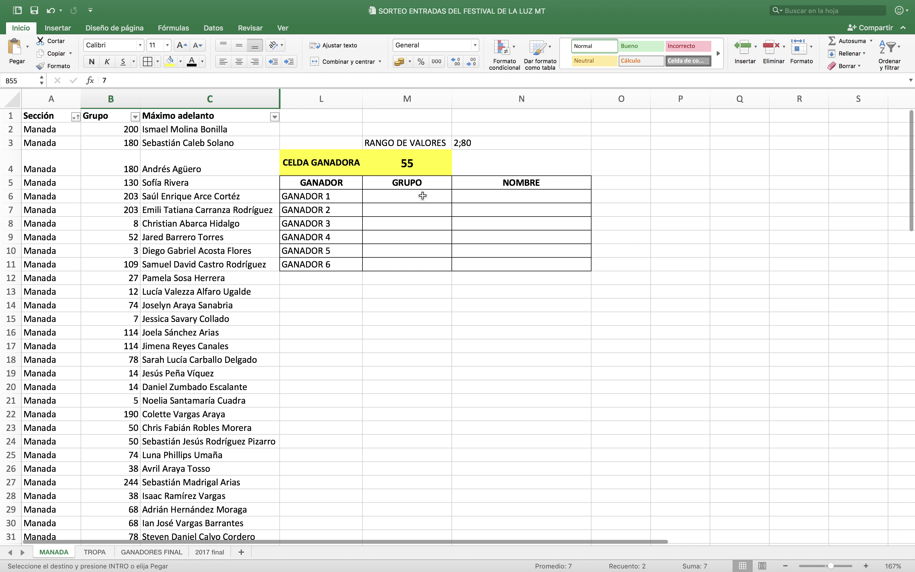
left_click(418, 192)
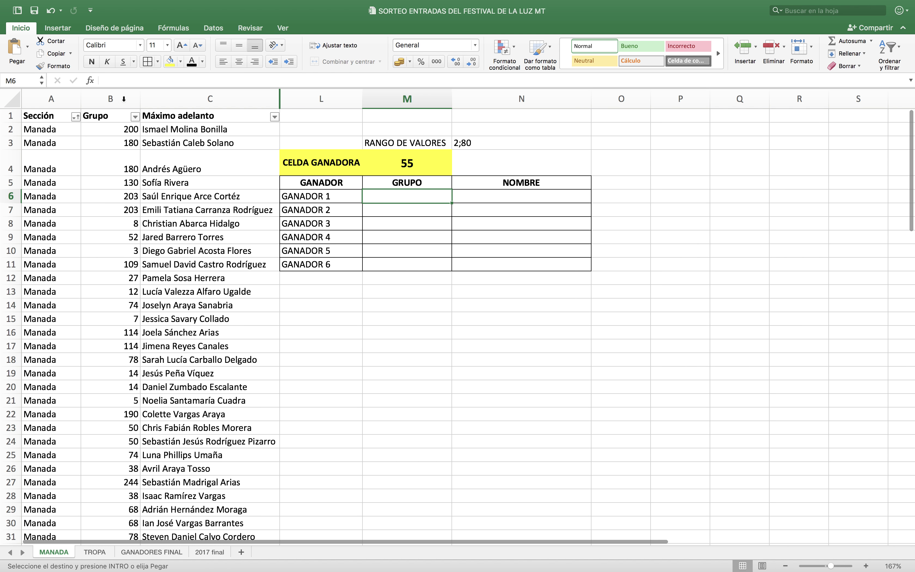
left_click(13, 48)
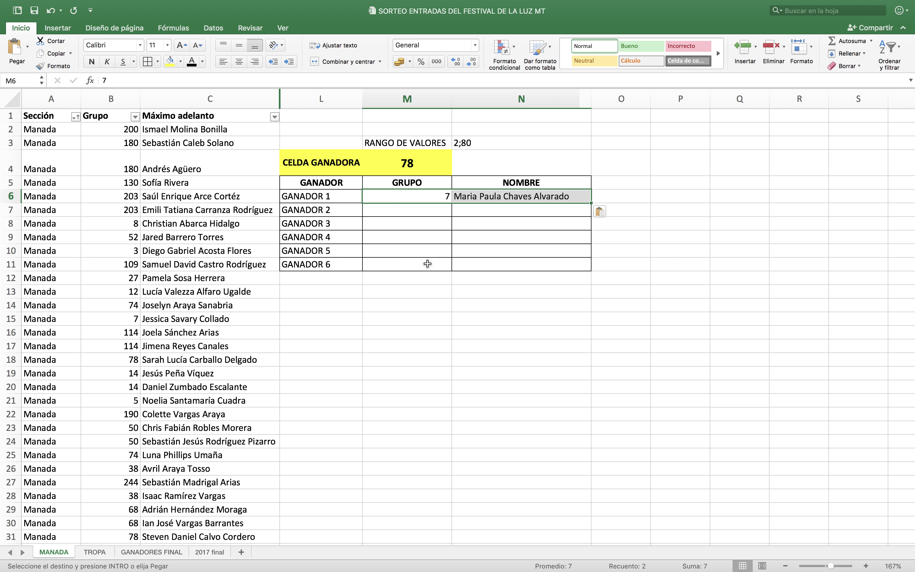
Step: Copy the group and name from row 78, matching the newly drawn number, into the GANADOR 2 row
left_click(416, 171)
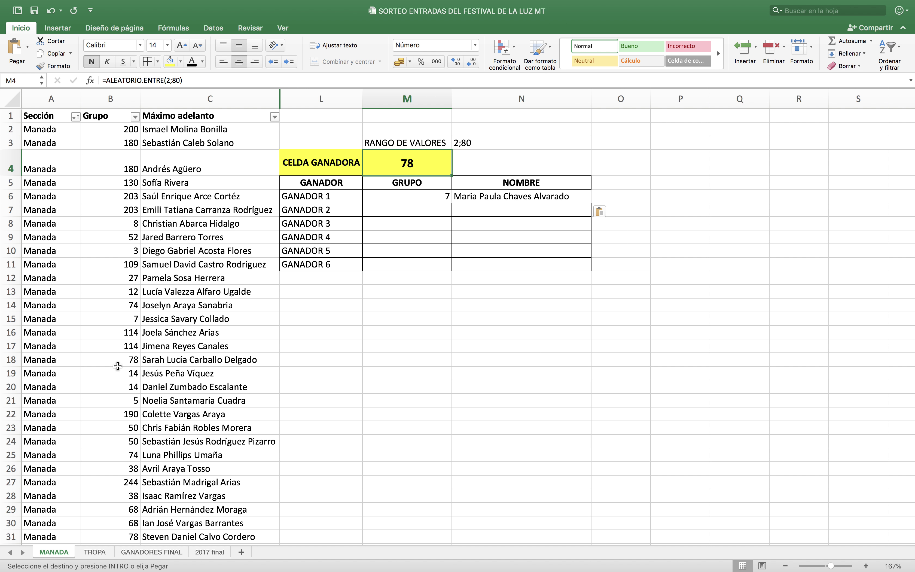
scroll(118, 366, "down", 20)
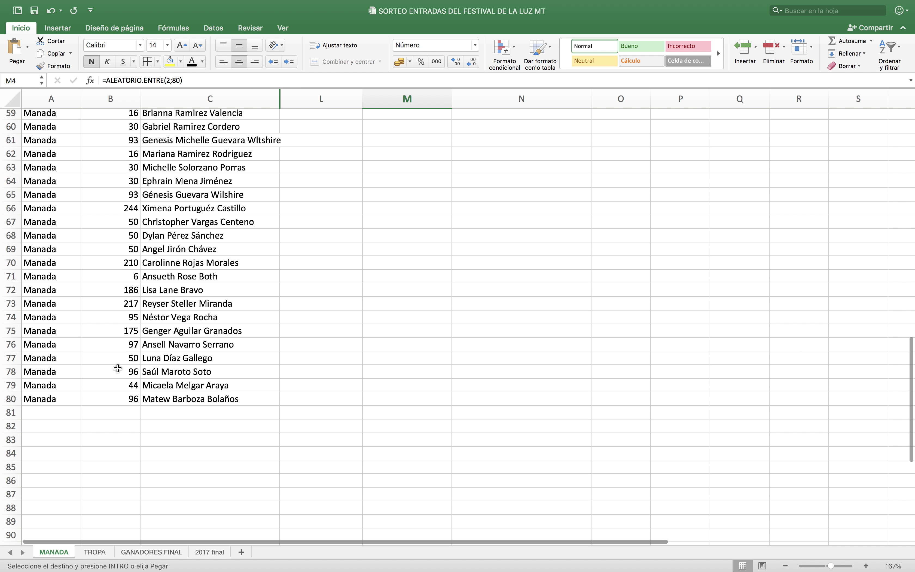
left_click_drag(114, 373, 189, 372)
key("super+c")
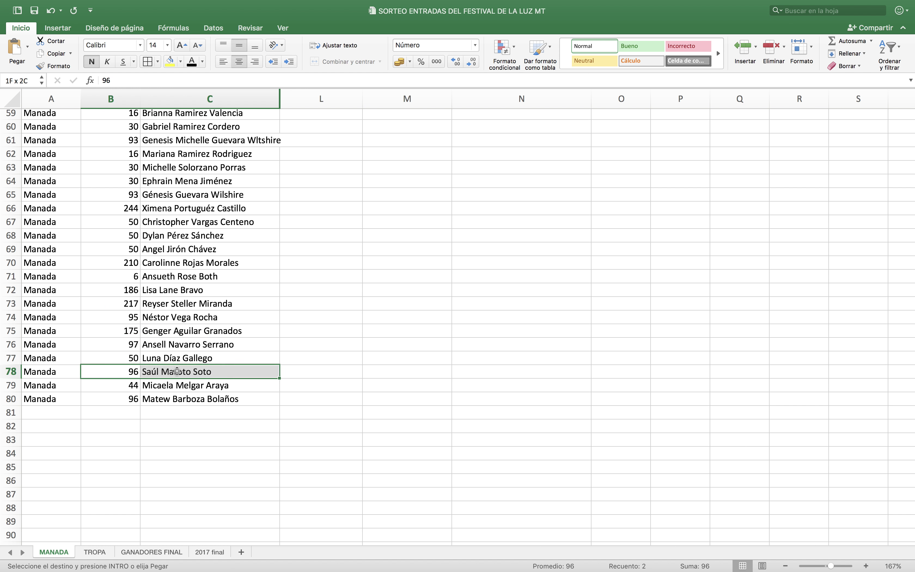
left_click(54, 57)
scroll(414, 188, "up", 20)
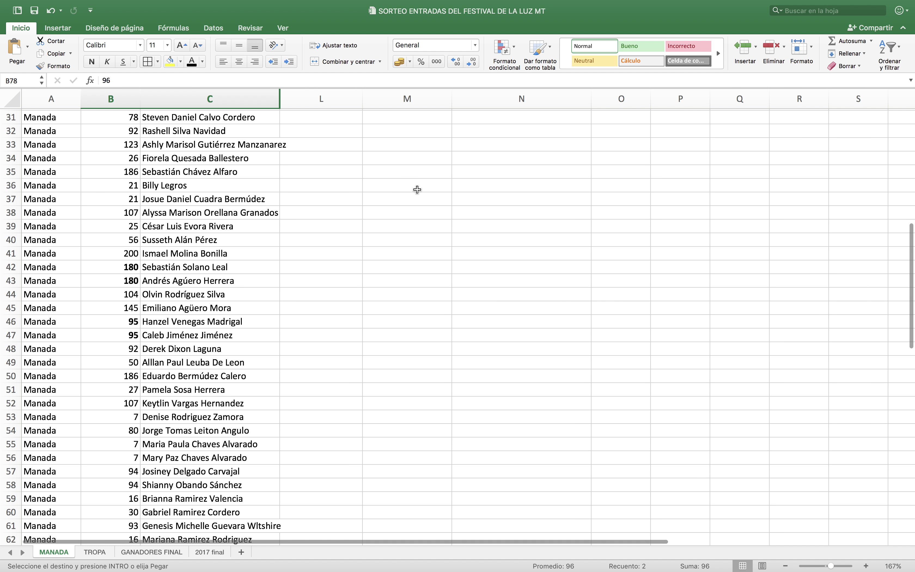
left_click(435, 210)
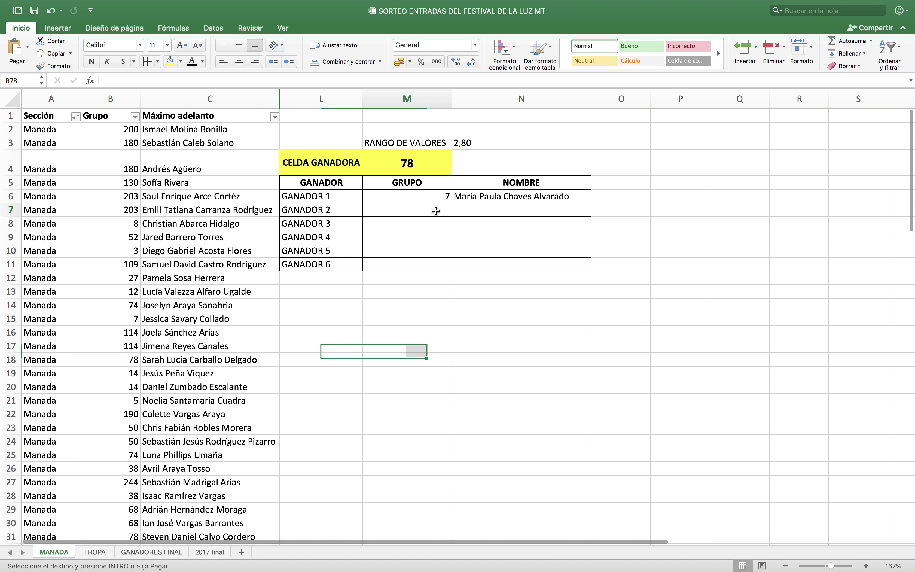
left_click(7, 56)
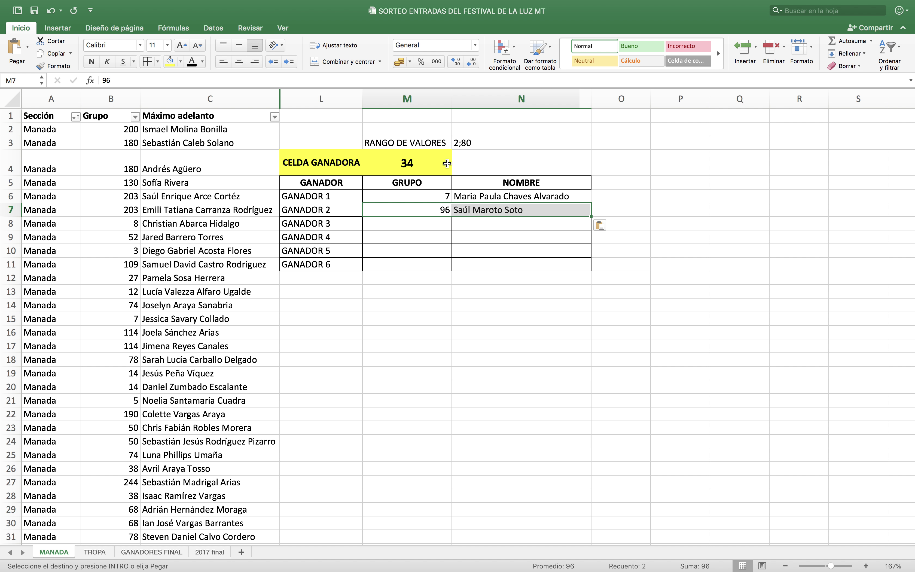
Step: Copy the group and name from row 34, matching the number in CELDA GANADORA, into the GANADOR 3 row
left_click(414, 159)
scroll(60, 490, "down", 4)
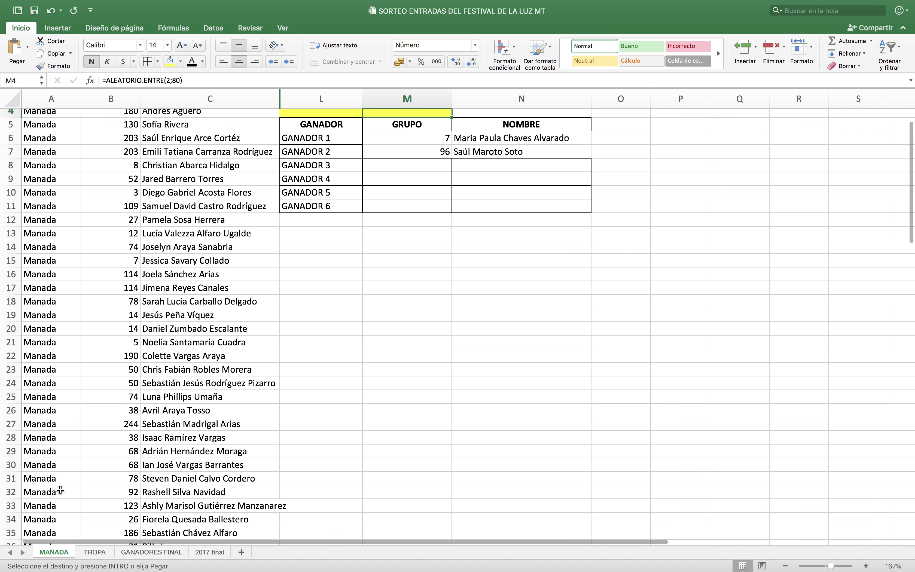
left_click_drag(124, 499, 189, 504)
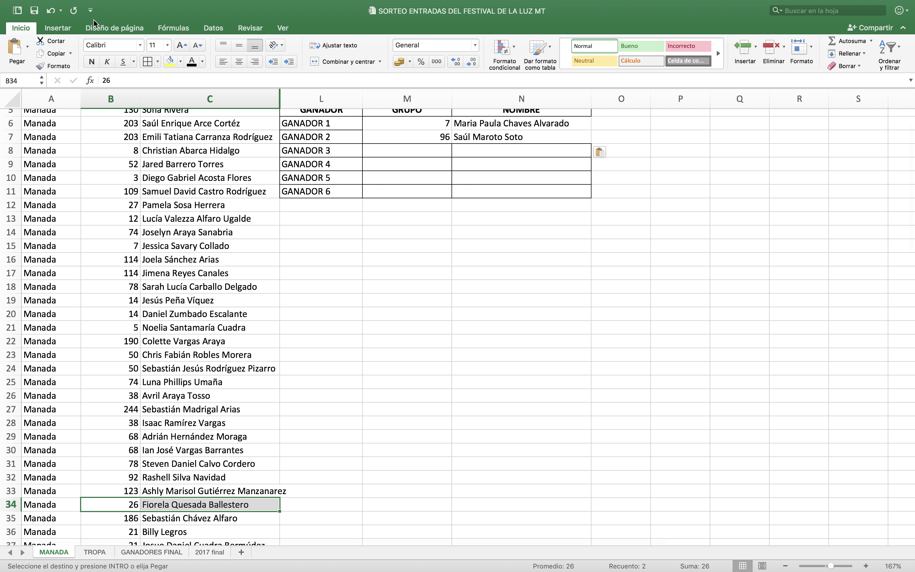
left_click(55, 54)
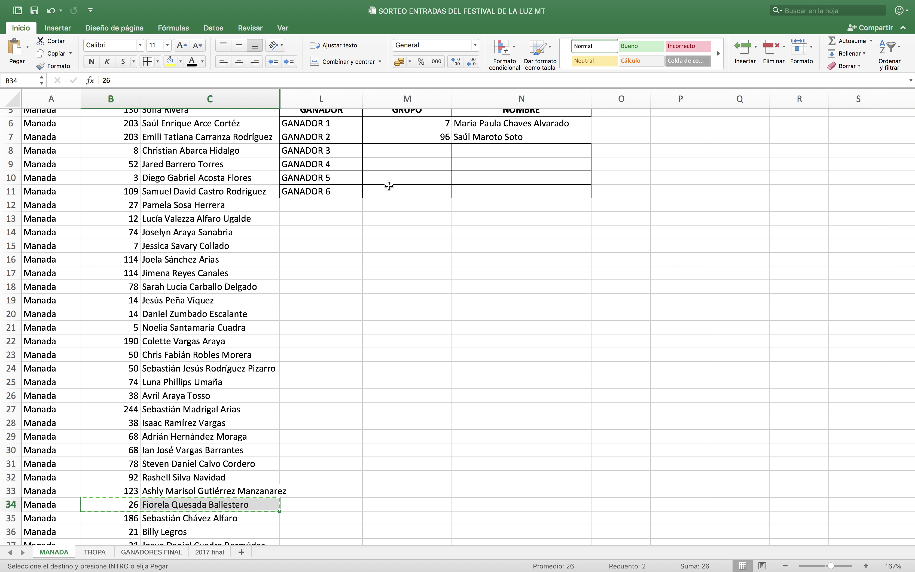
scroll(419, 229, "up", 5)
left_click(418, 228)
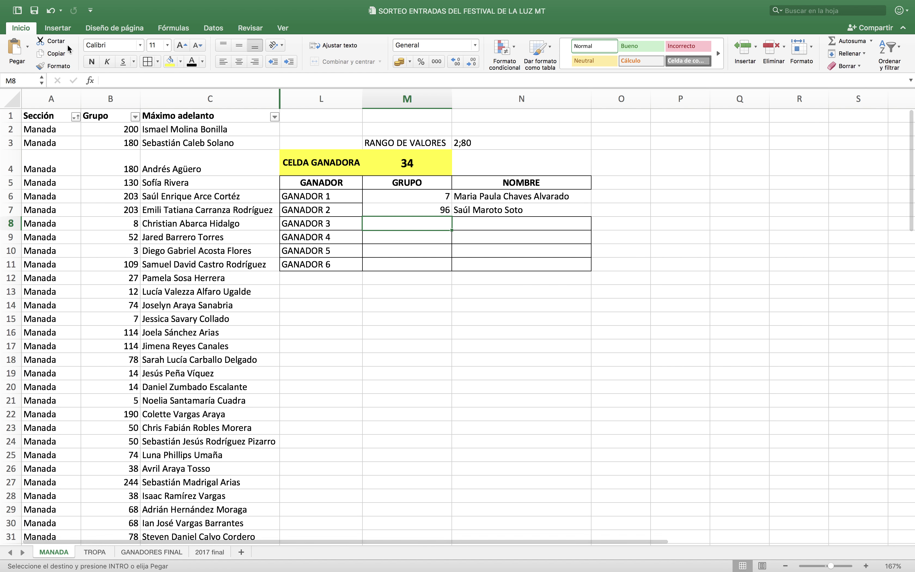
left_click(16, 47)
Step: Copy the group and name from row 7, matching the number in CELDA GANADORA, into the GANADOR 4 row
left_click(407, 163)
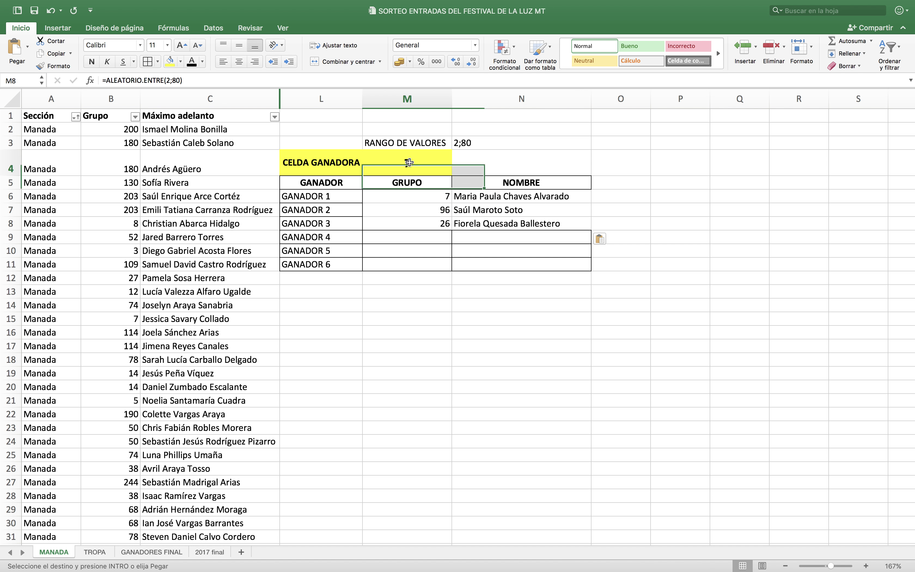
left_click_drag(138, 209, 173, 208)
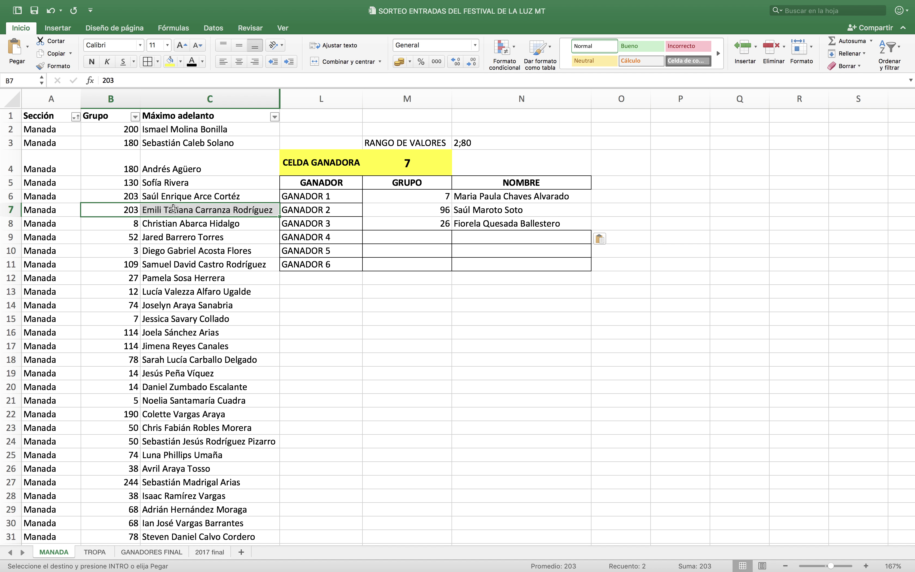
left_click(50, 56)
left_click(435, 237)
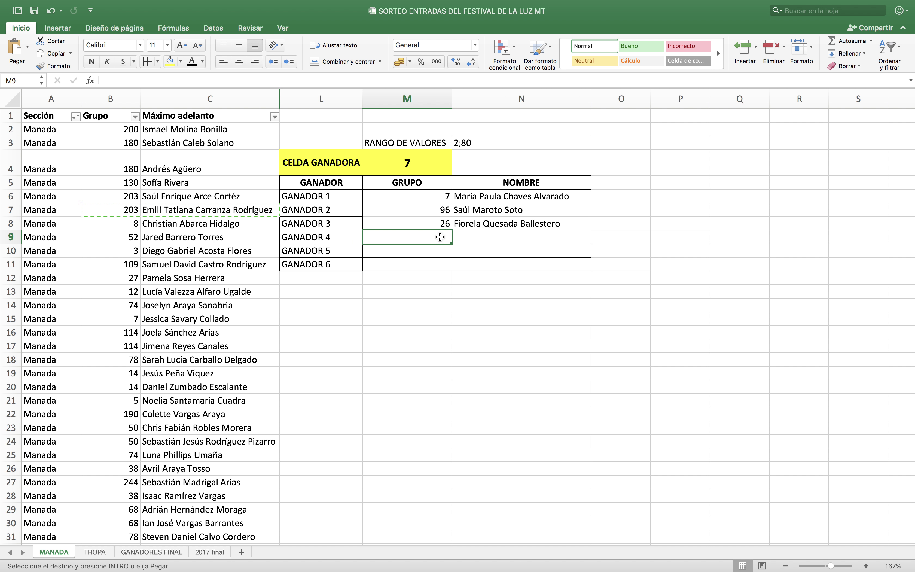
left_click(15, 49)
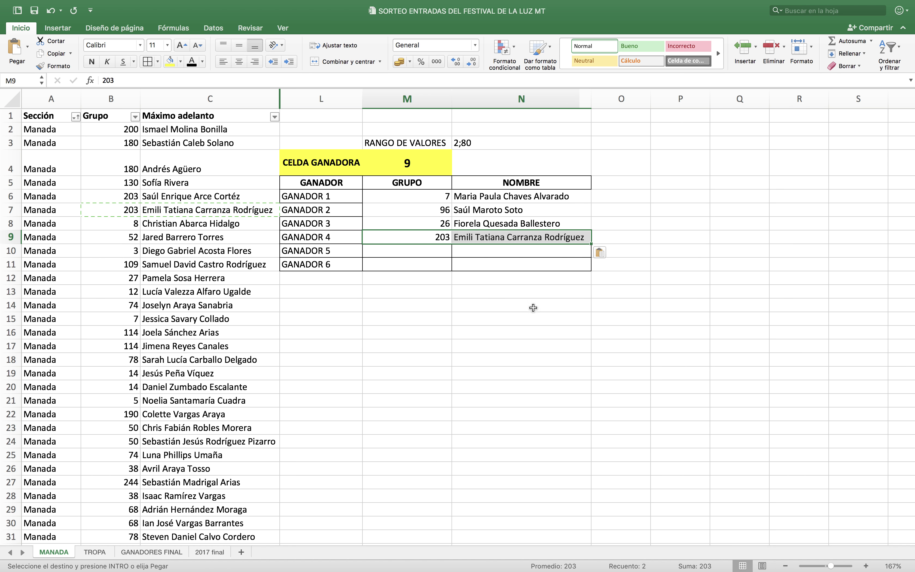
Step: Copy the group and name from row 9, matching the number in CELDA GANADORA, into the GANADOR 5 row
left_click(406, 159)
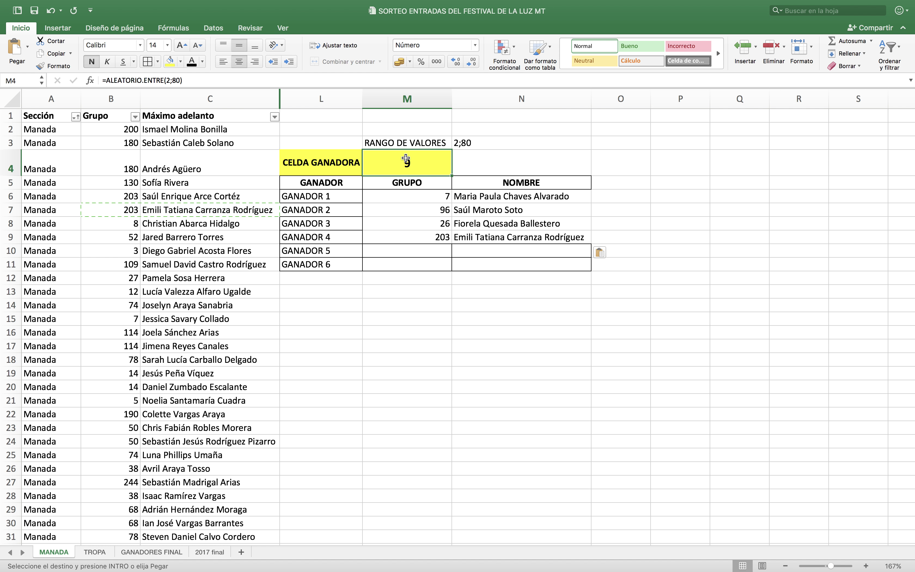
left_click_drag(120, 238, 151, 237)
left_click(55, 54)
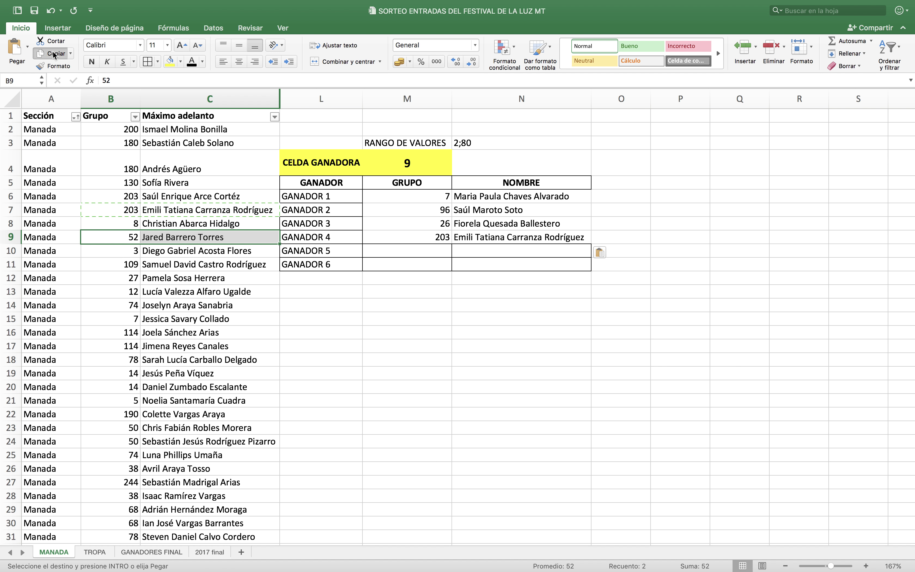
left_click(422, 253)
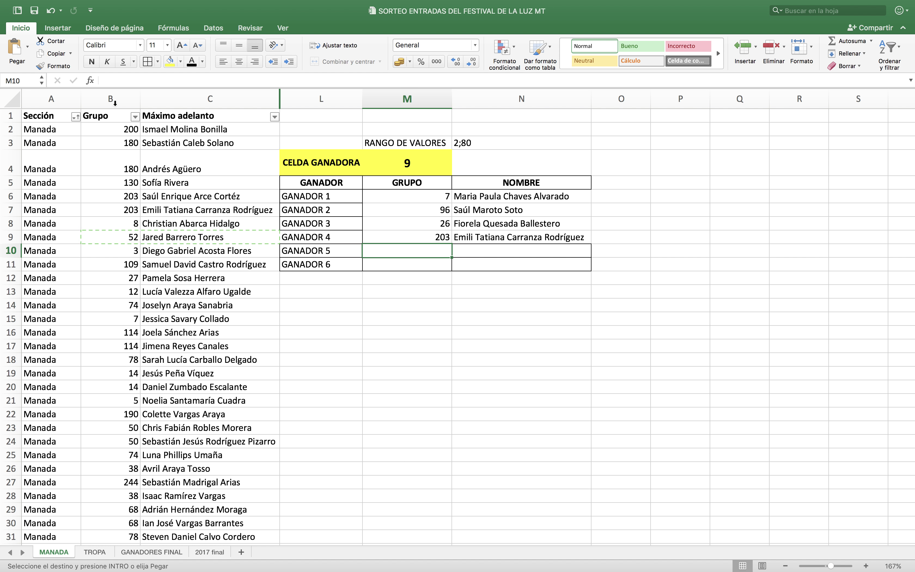
left_click(15, 48)
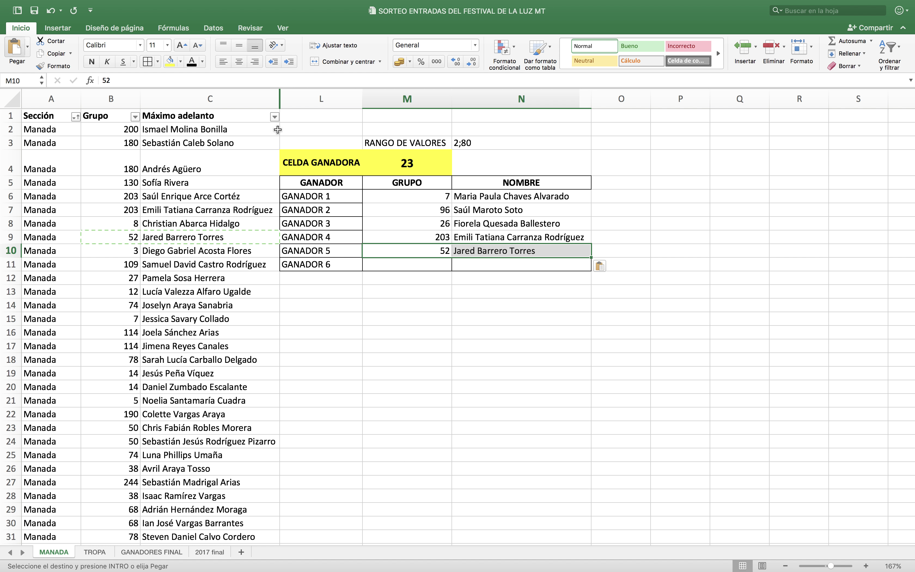
Step: Copy the group and name from row 23, matching the number in CELDA GANADORA, into the GANADOR 6 row
left_click(415, 142)
left_click(414, 161)
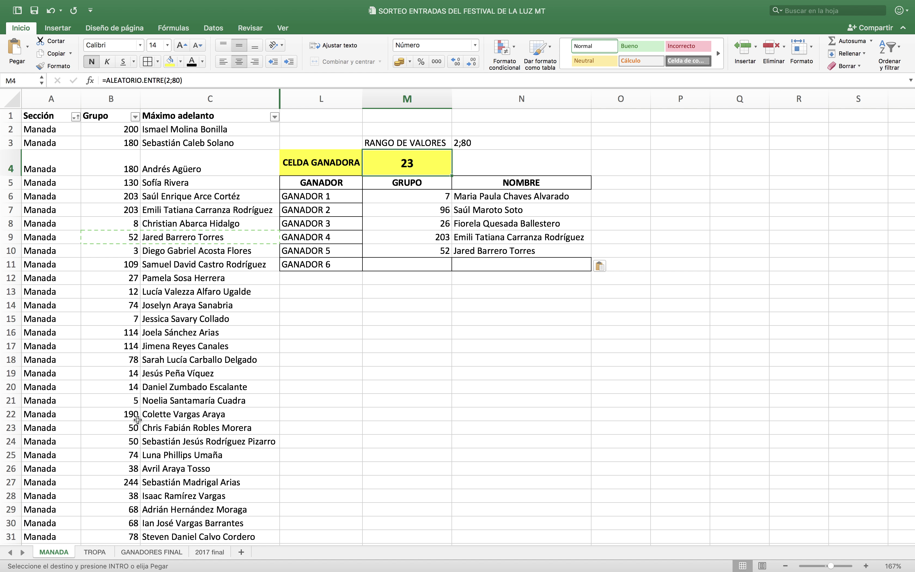
left_click_drag(131, 424, 171, 424)
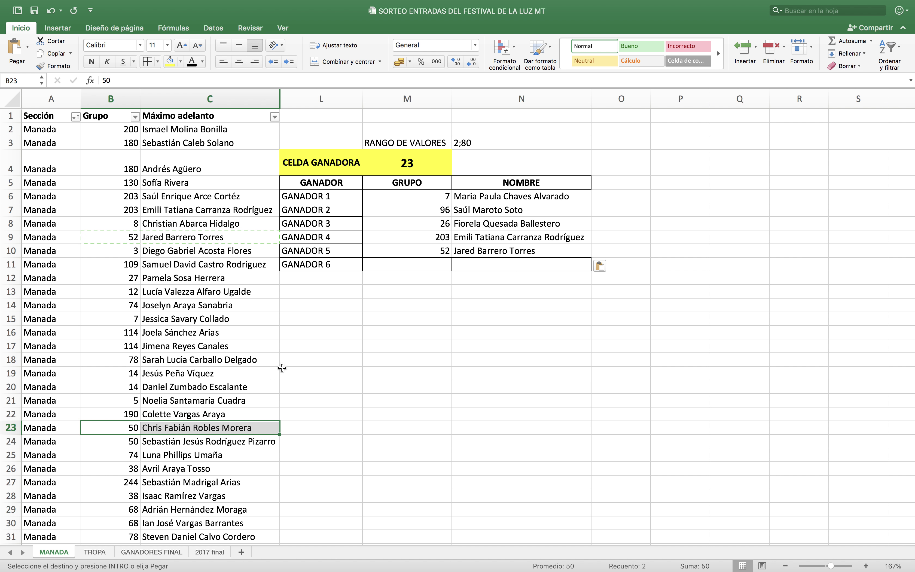
mouse_move(38, 2)
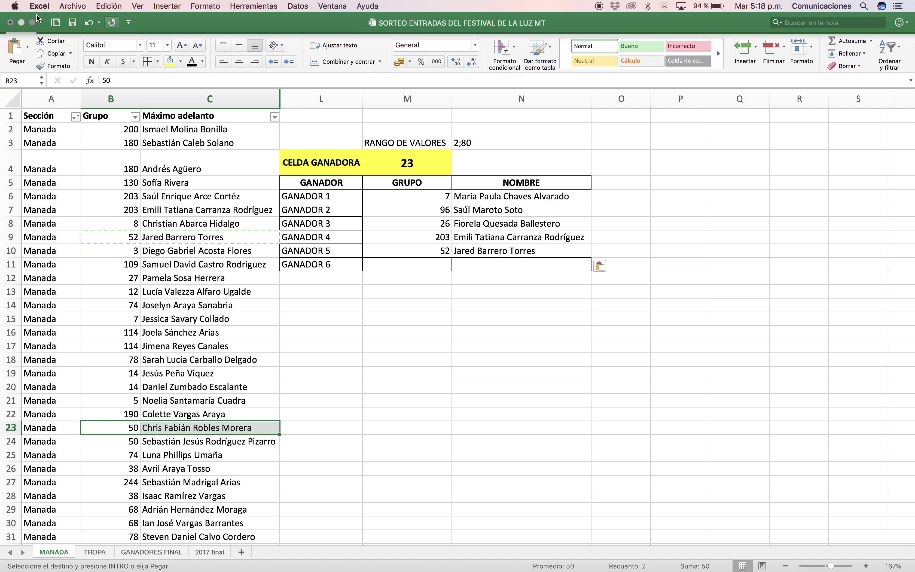
left_click(55, 53)
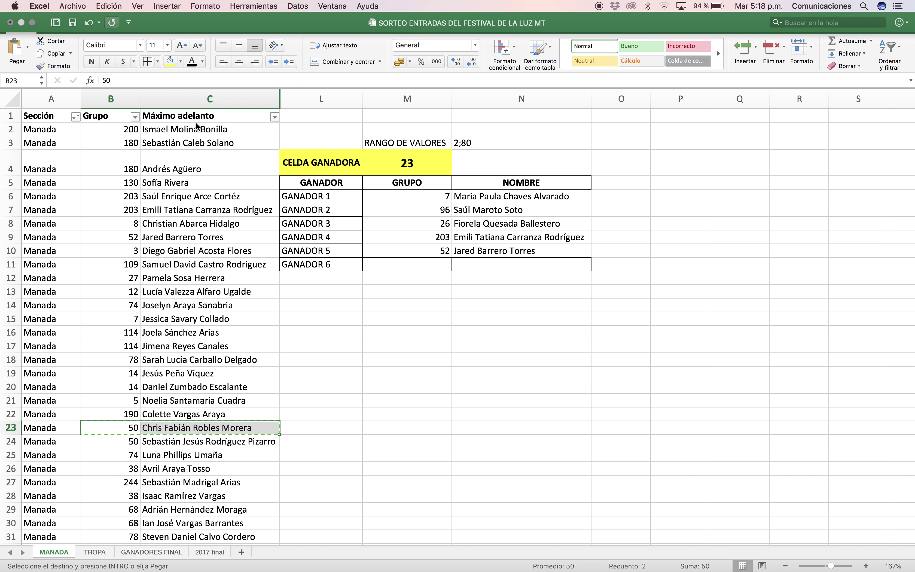
left_click(439, 262)
left_click(15, 48)
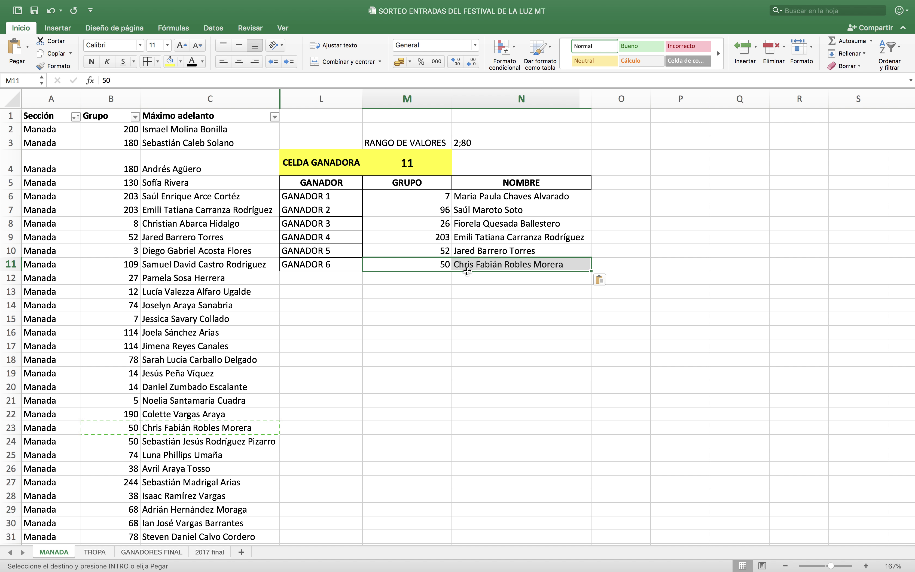
Step: Fill the six GANADOR rows of the winners table with yellow and centre their contents
left_click_drag(328, 194, 530, 265)
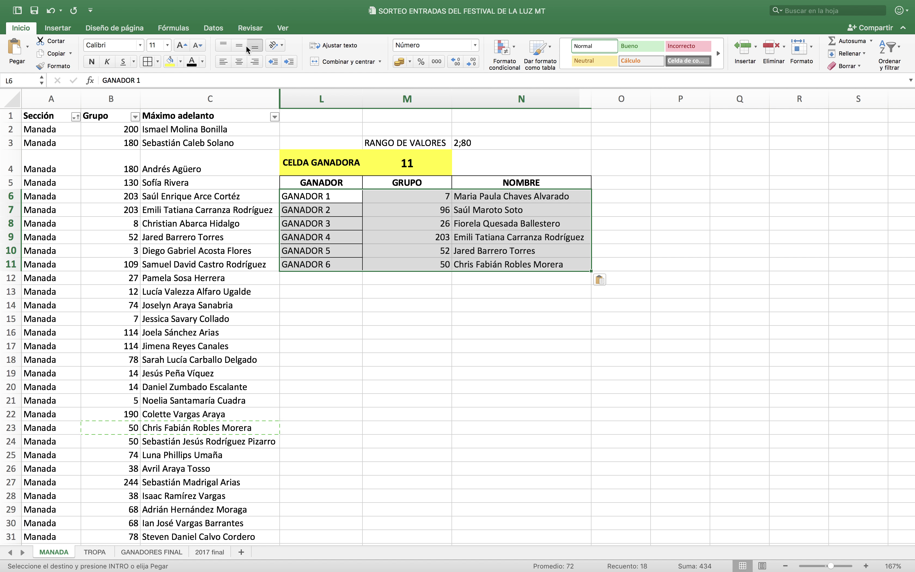
left_click(169, 61)
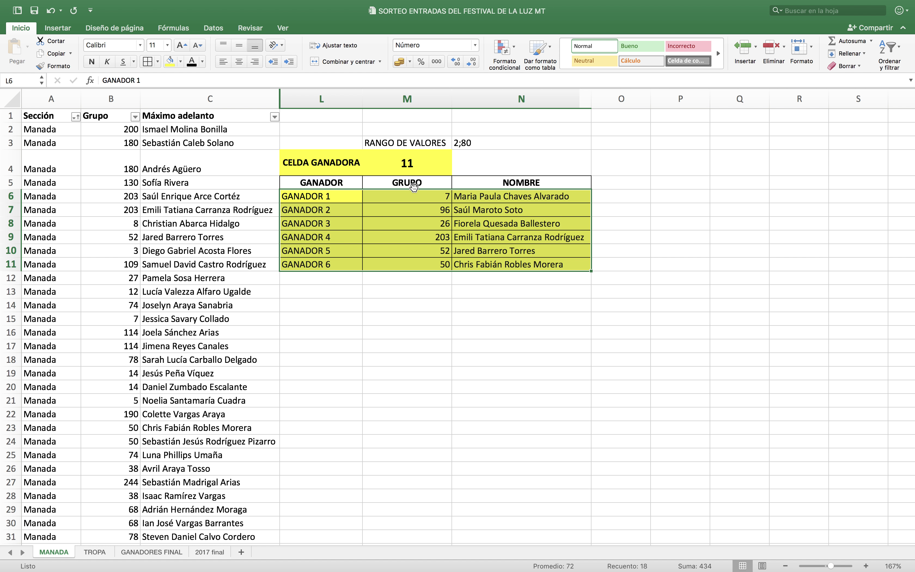
left_click(239, 61)
left_click(453, 335)
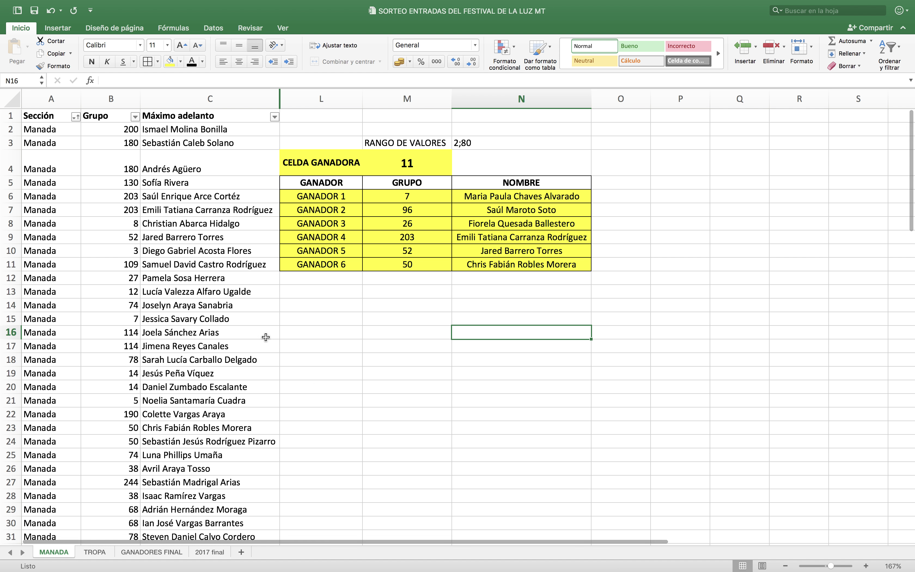
Step: Switch to the TROPA sheet and check its first and last participant rows against RANGO DE VALORES
left_click(94, 552)
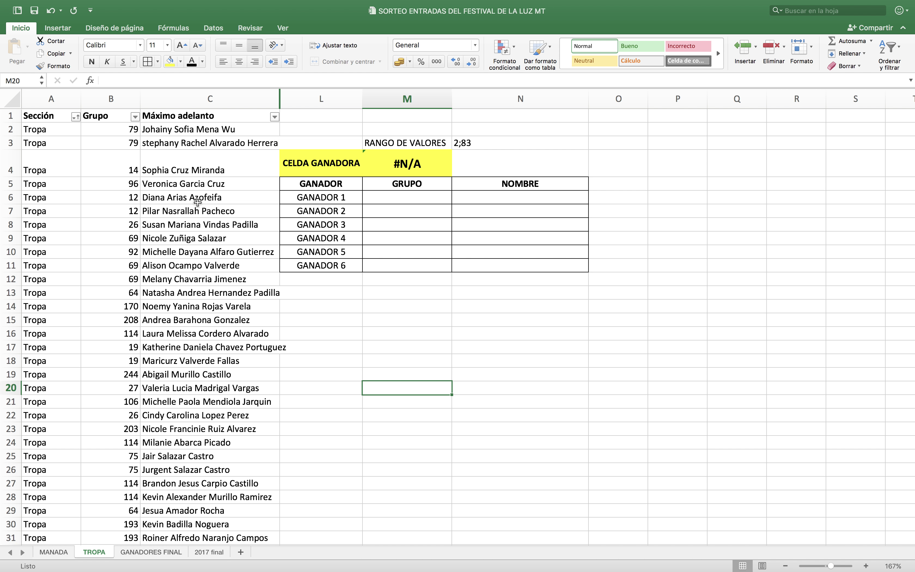
left_click(32, 132)
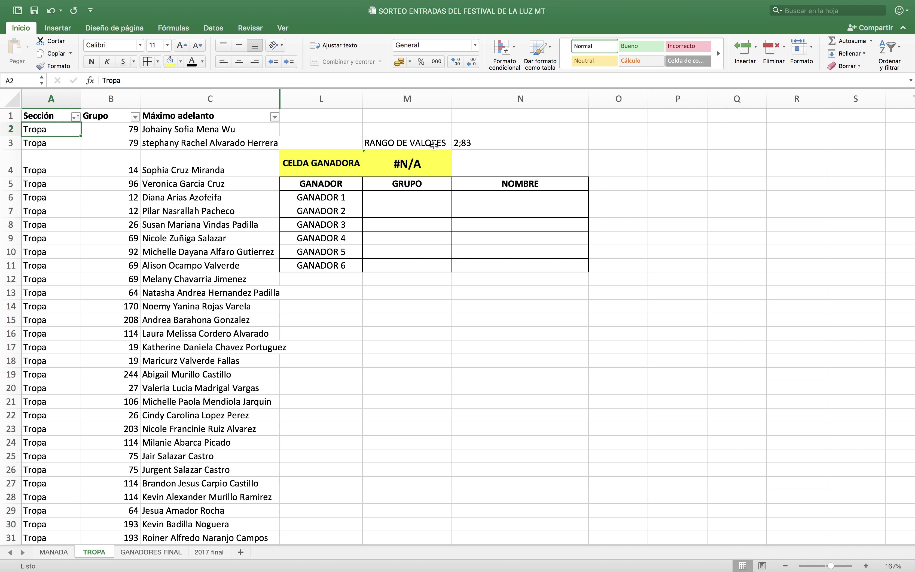
left_click(469, 141)
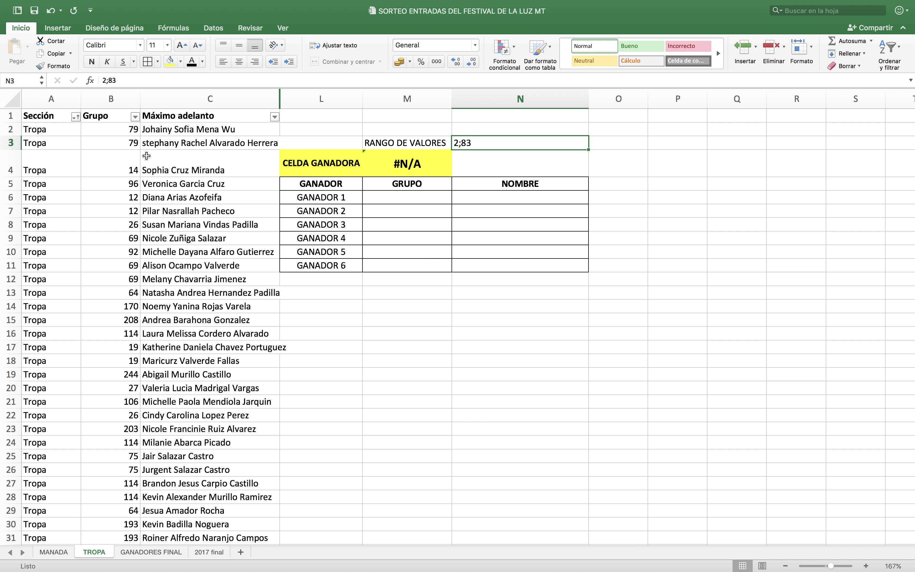
left_click(52, 124)
scroll(76, 230, "down", 15)
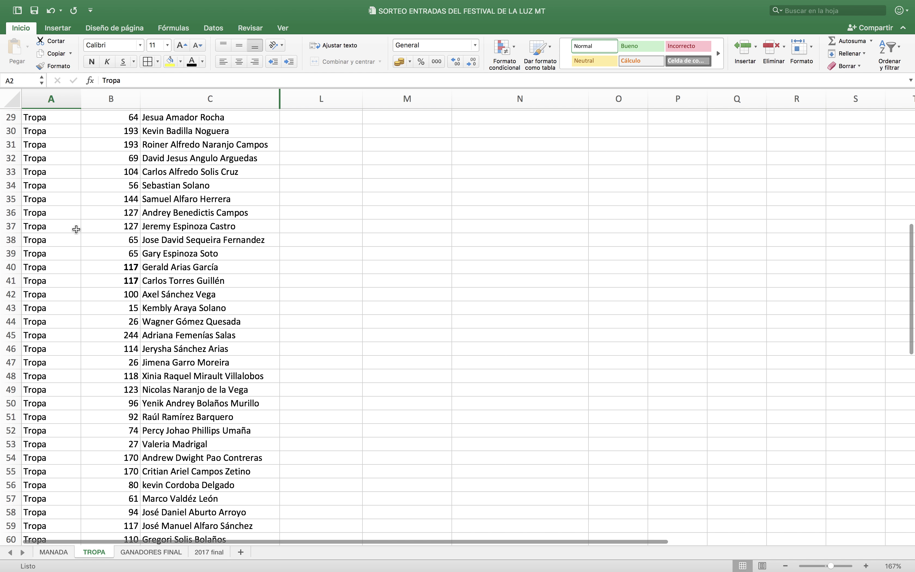
scroll(76, 229, "down", 5)
left_click(55, 321)
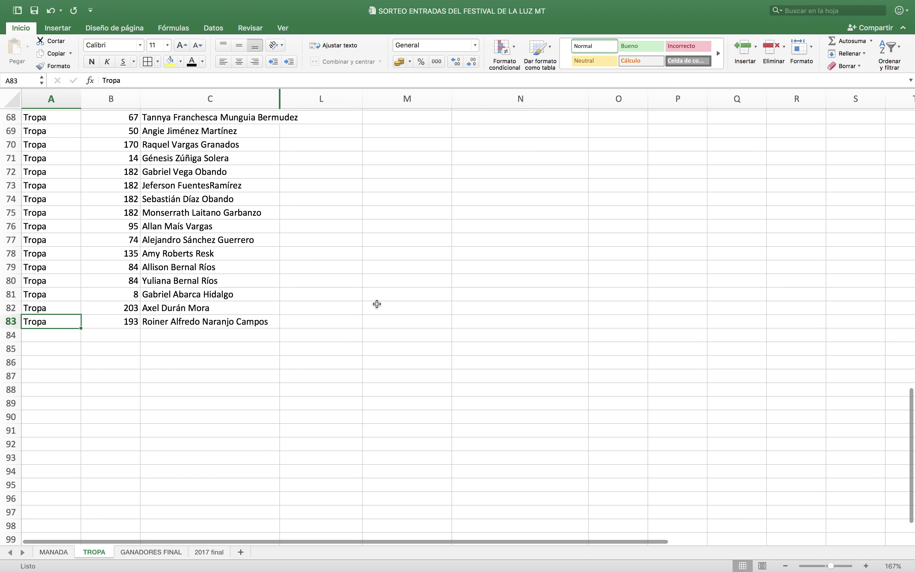
Step: Complete the random-number formula in CELDA GANADORA as =ALEATORIO.ENTRE(2;83)
scroll(377, 304, "up", 20)
left_click(384, 164)
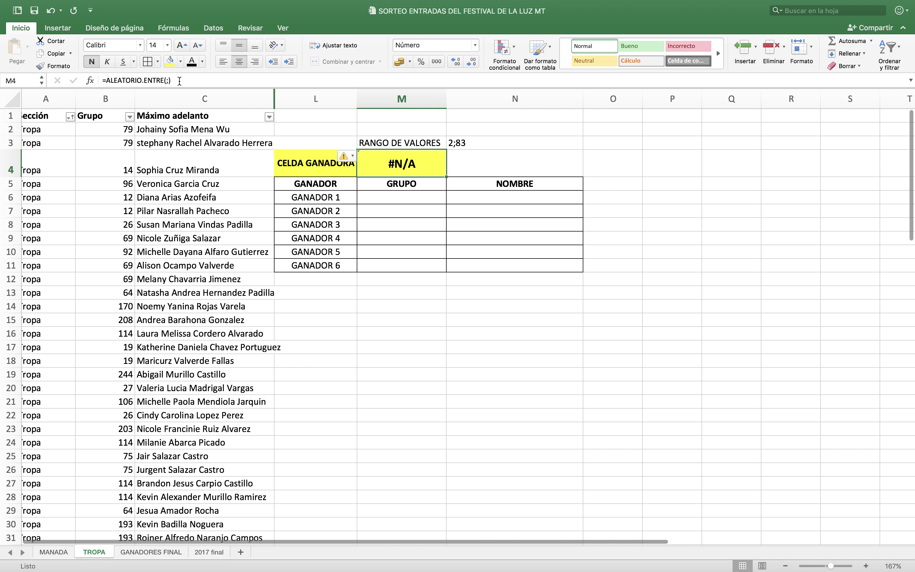
left_click(168, 80)
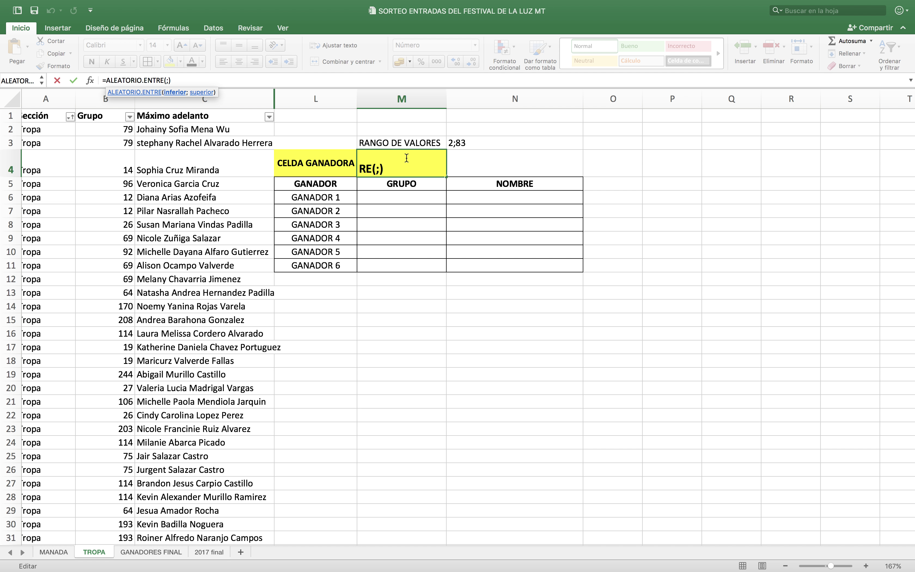
type("2")
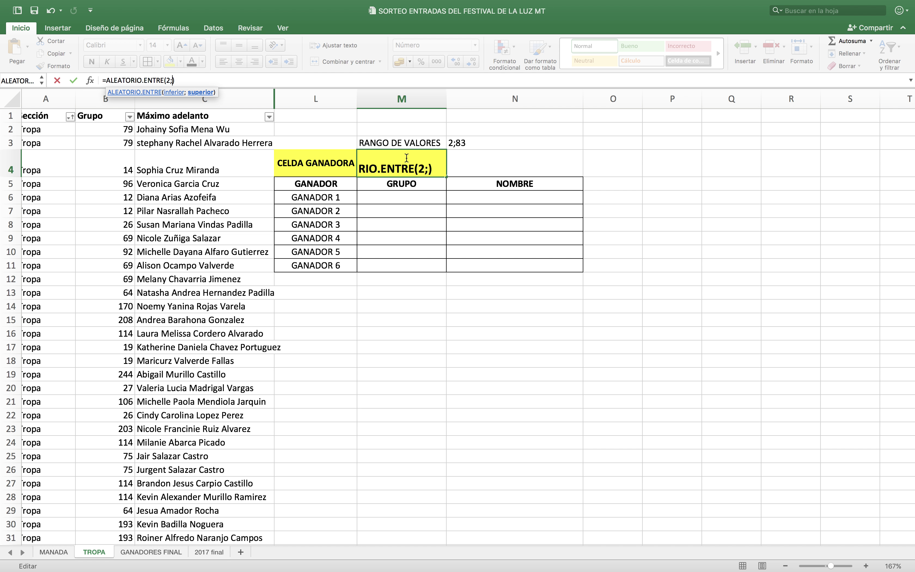
key("Return")
Step: Copy the group and name from row 6, matching the number in CELDA GANADORA, into the TROPA sheet's GANADOR 1 row
left_click(406, 159)
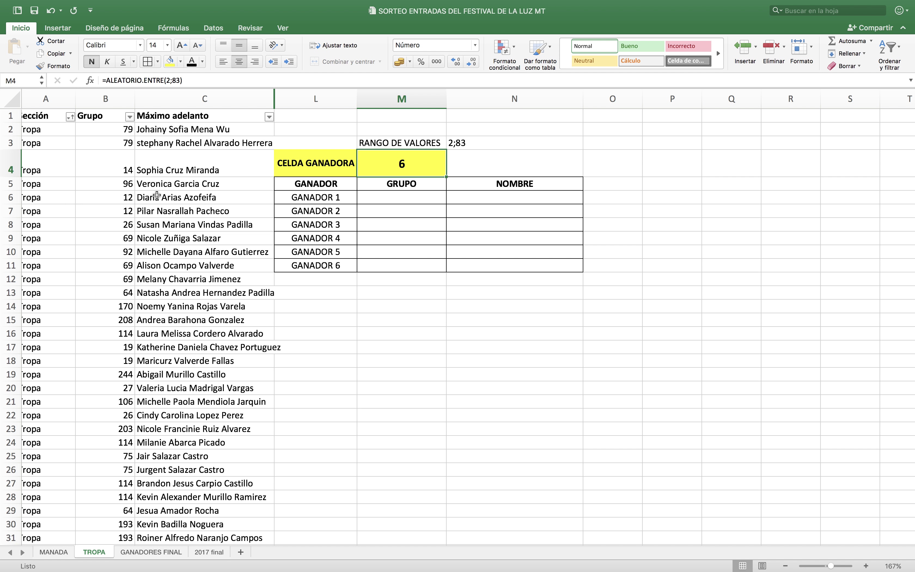
left_click_drag(108, 198, 171, 197)
left_click(56, 57)
left_click(408, 192)
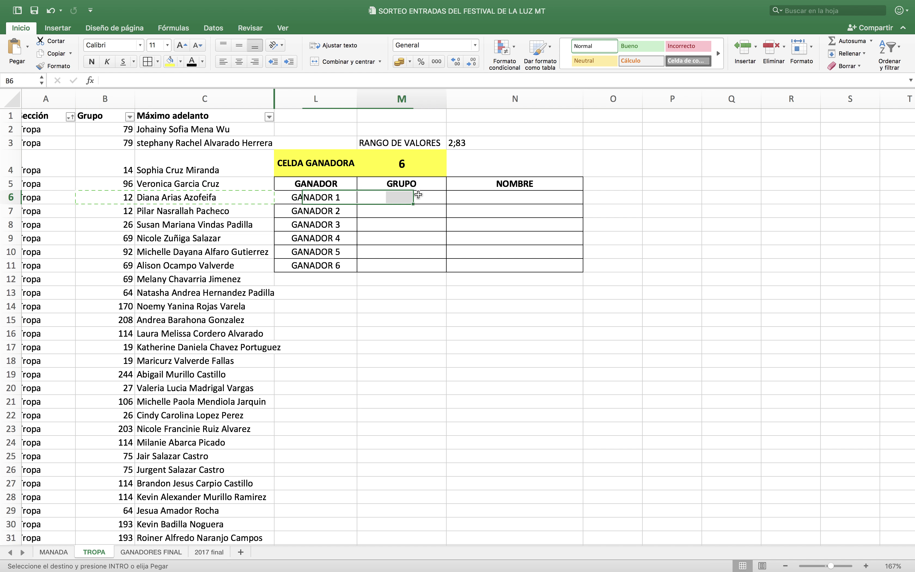
left_click(17, 50)
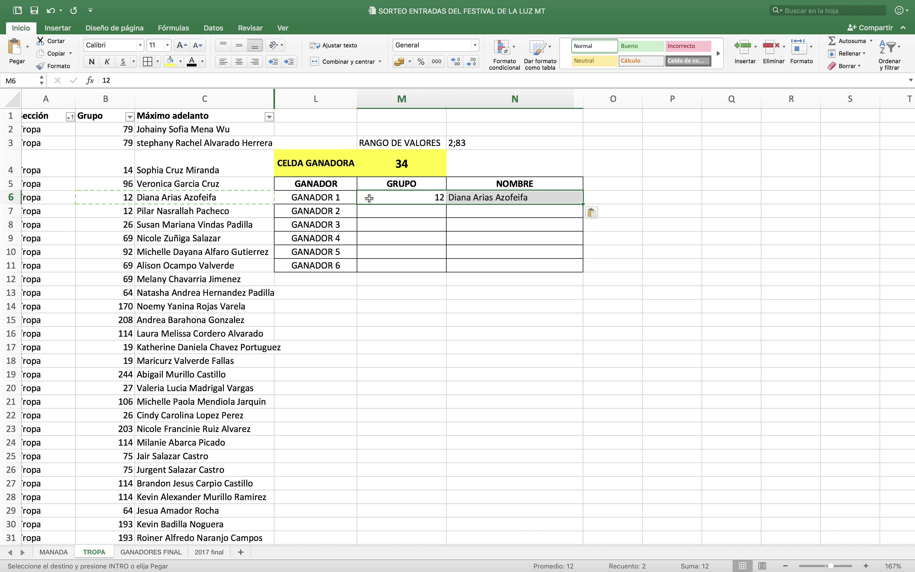
Step: Copy the group and name from row 34, matching the number in CELDA GANADORA, into the TROPA sheet's GANADOR 2 row
left_click(434, 158)
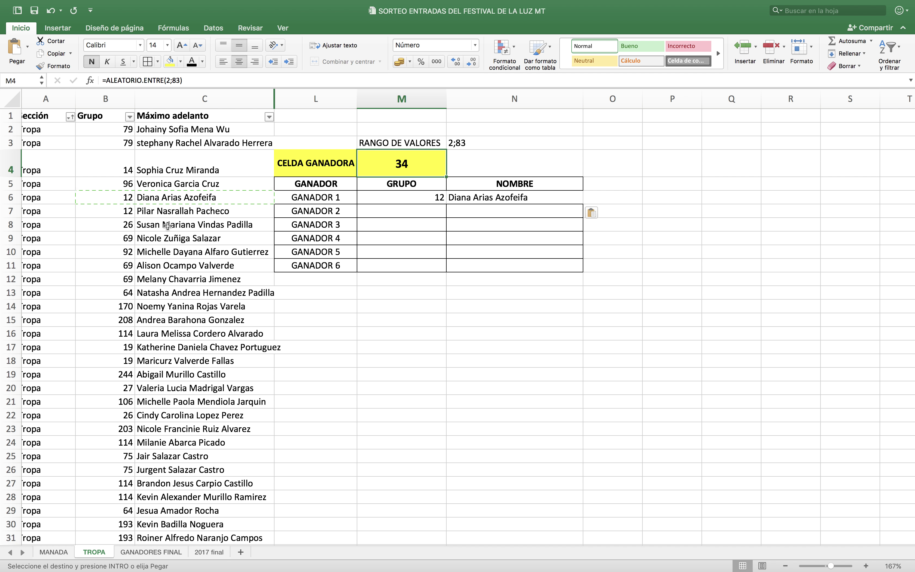
scroll(61, 486, "down", 5)
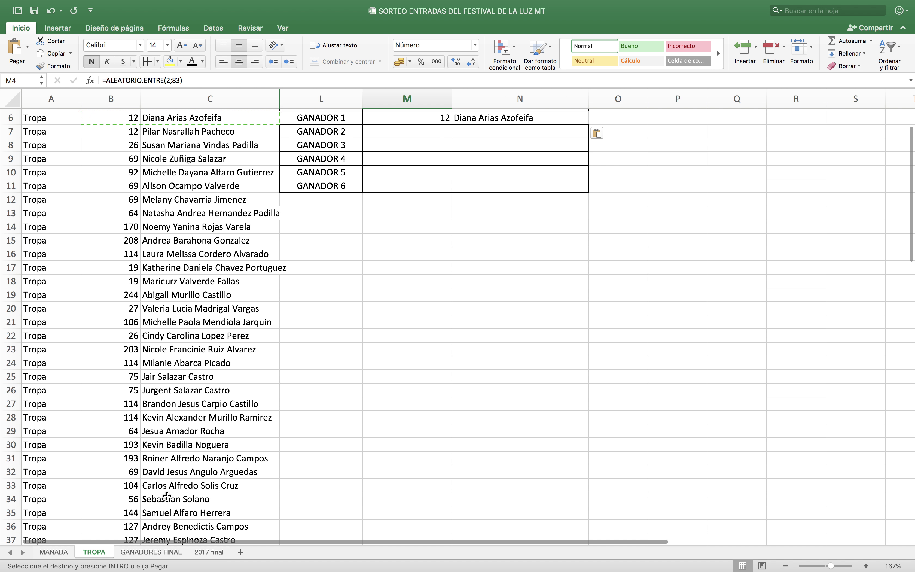
left_click_drag(133, 502, 212, 499)
left_click(50, 52)
scroll(471, 280, "up", 5)
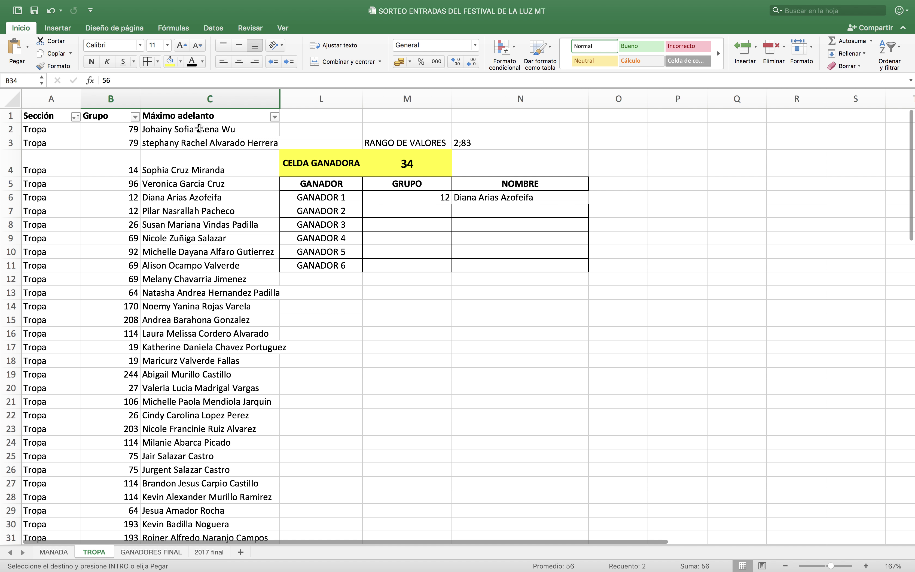
left_click(389, 205)
key("super+v")
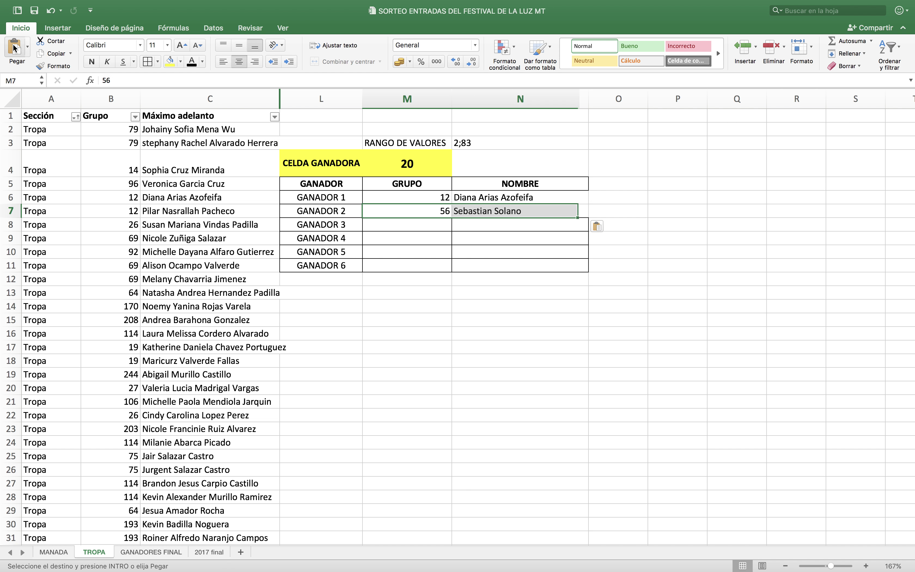
Step: Copy the group and name from row 20, matching the number in CELDA GANADORA, into the GANADOR 3 row
left_click(407, 160)
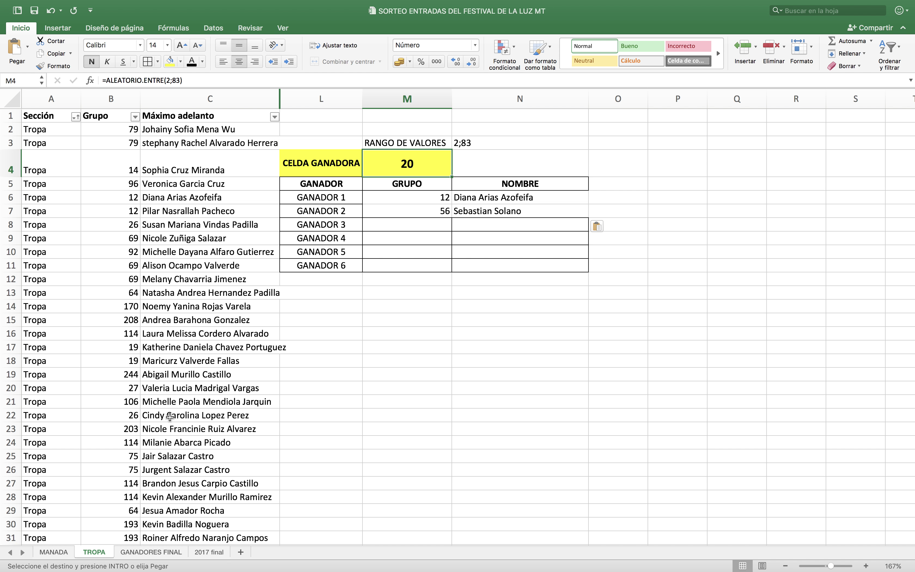
left_click_drag(153, 388, 90, 387)
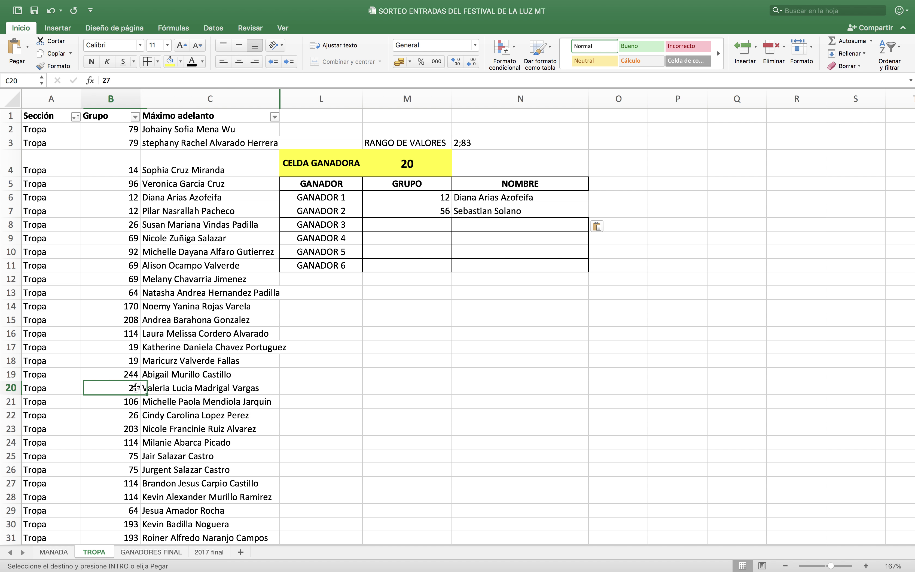
left_click(50, 41)
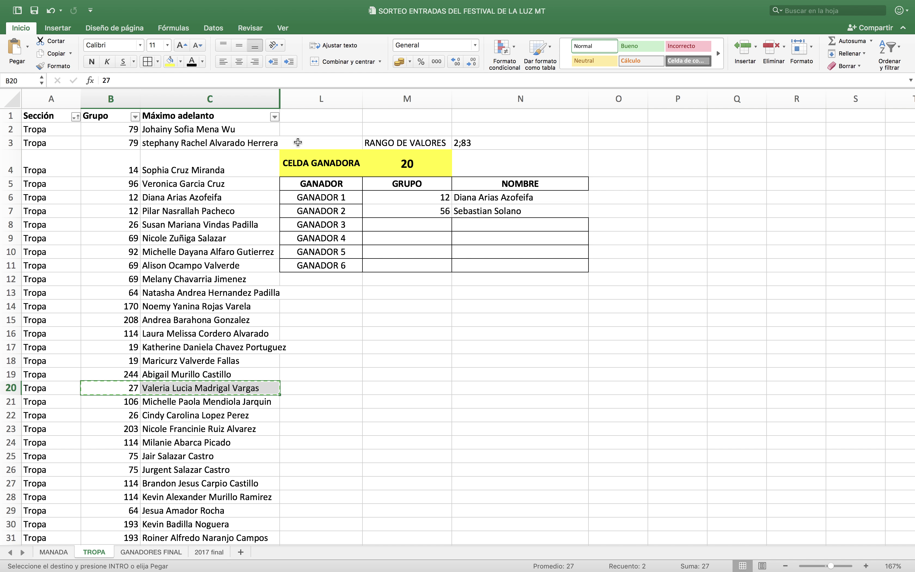
left_click(419, 225)
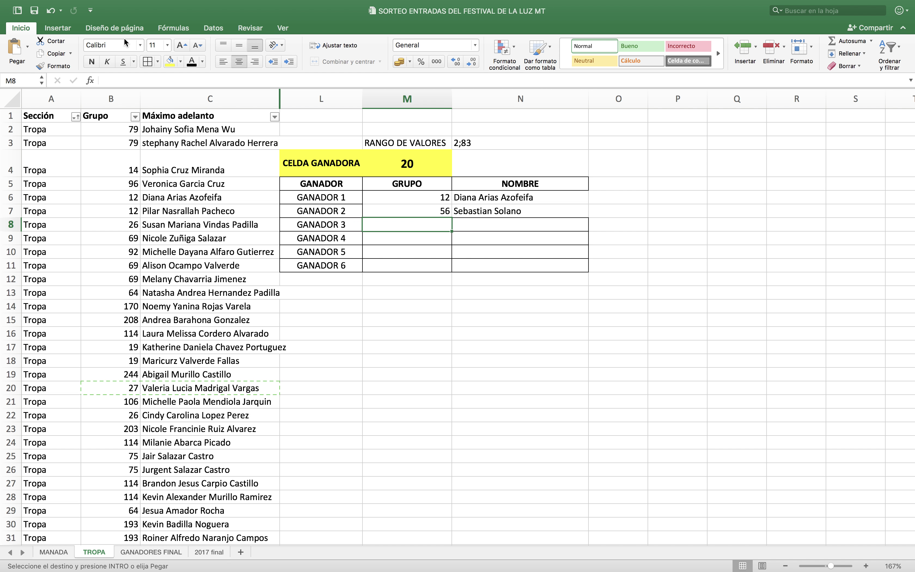
left_click(18, 51)
Step: Copy the group and name from row 47, matching the number in CELDA GANADORA, into the GANADOR 4 row
left_click(417, 164)
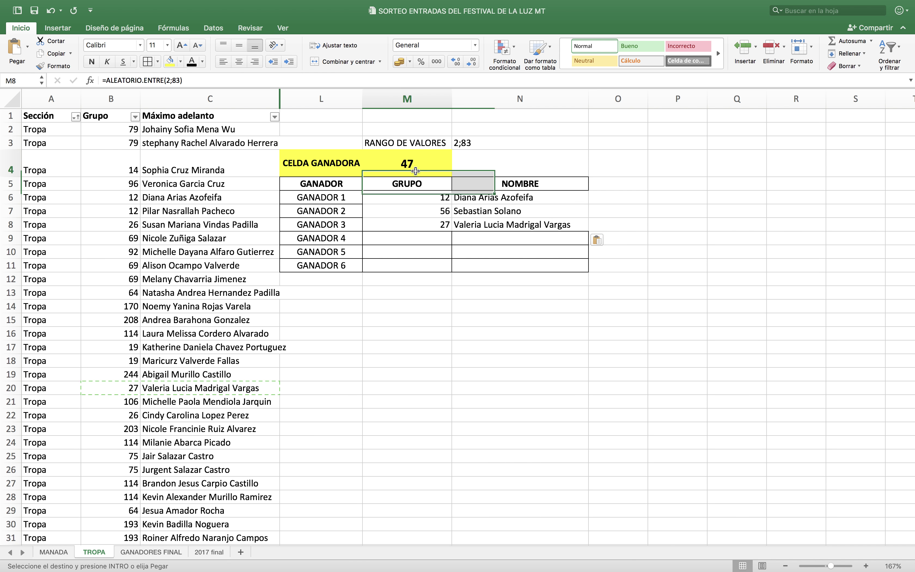
scroll(56, 429, "down", 5)
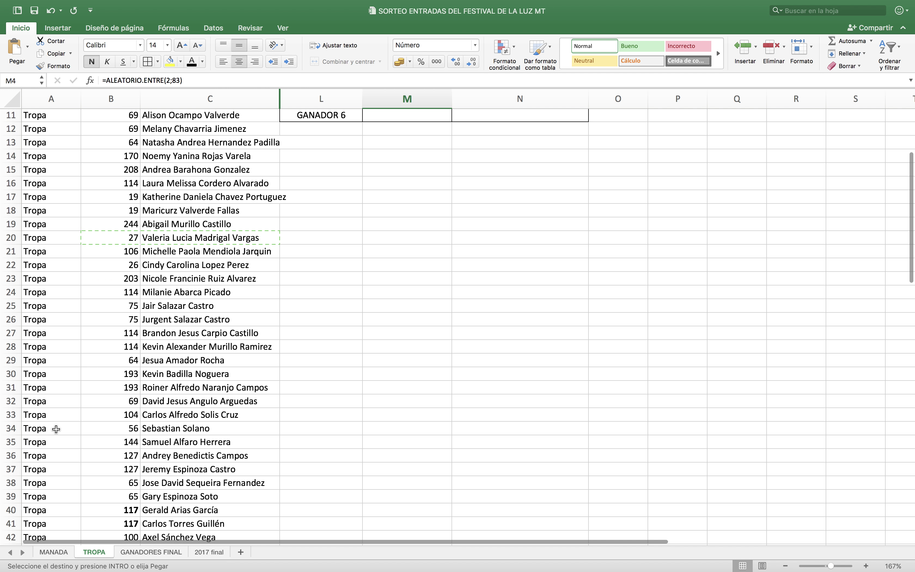
scroll(38, 497, "down", 4)
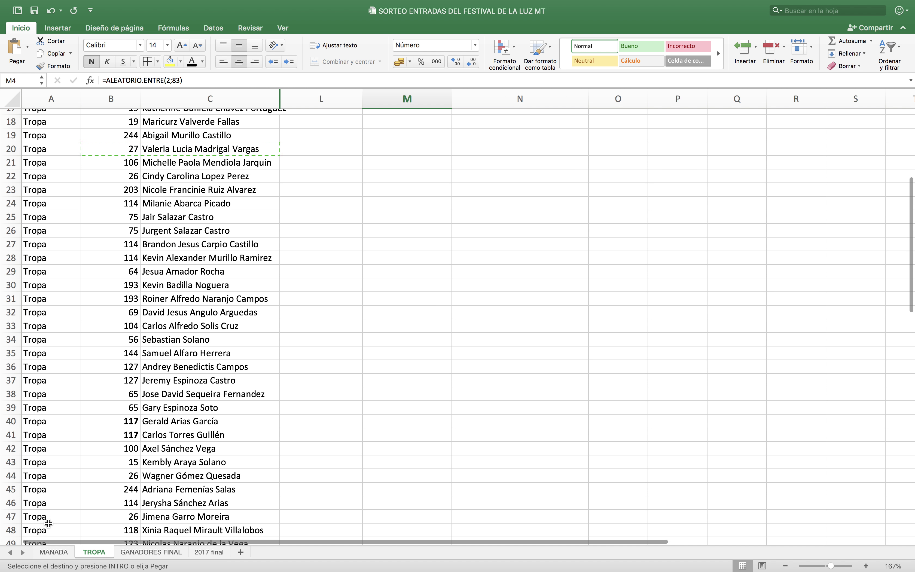
left_click_drag(114, 513, 189, 516)
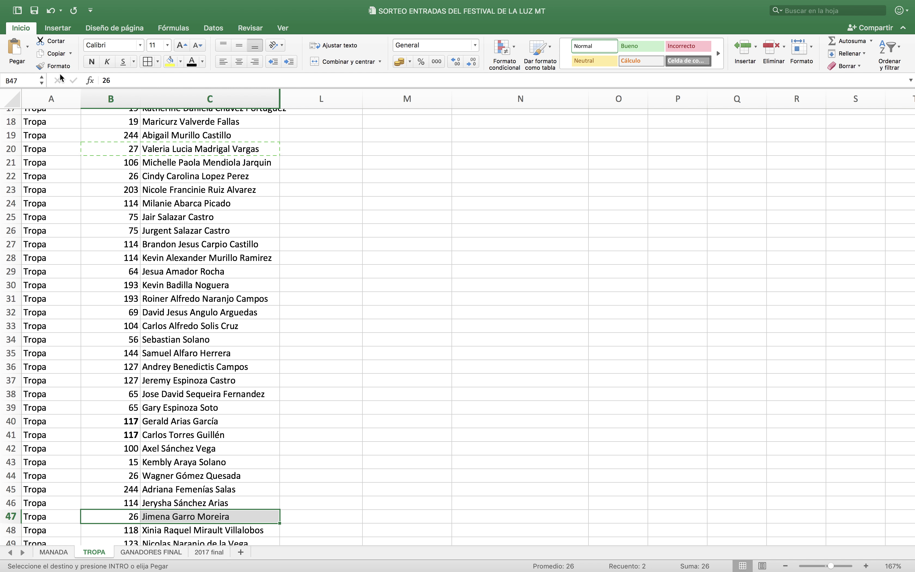
left_click(52, 56)
scroll(271, 187, "up", 8)
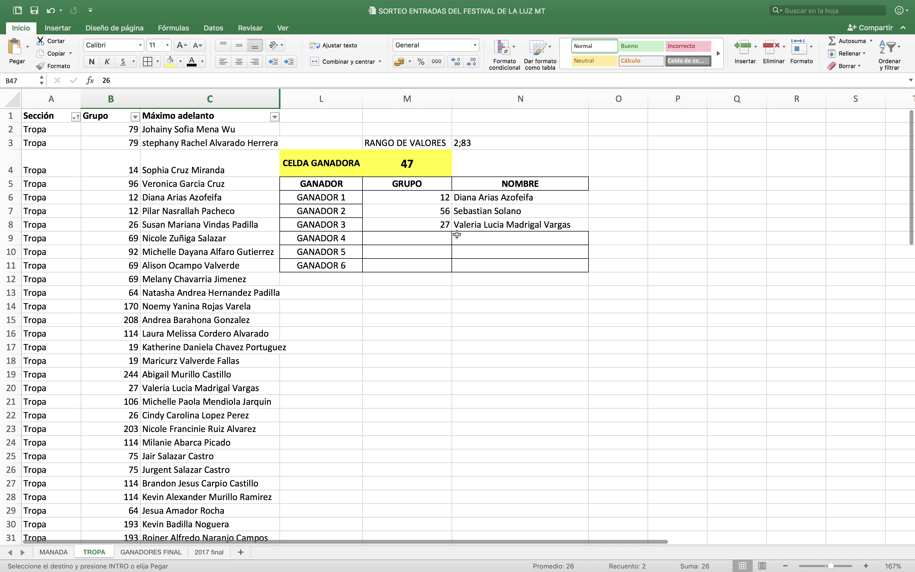
left_click(444, 239)
key("super+v")
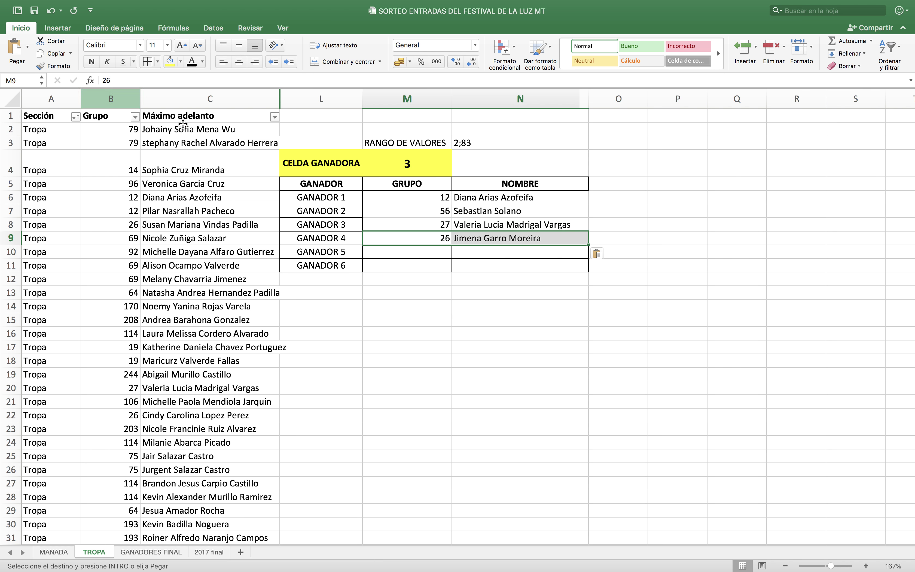
Step: Copy the group and name from row 3, matching the number in CELDA GANADORA, into the GANADOR 5 row
left_click(396, 165)
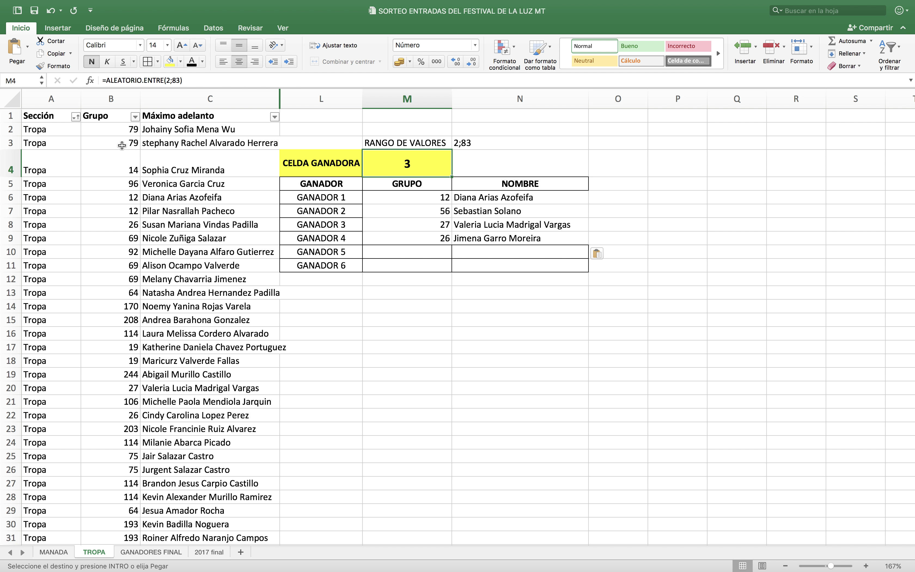
left_click_drag(122, 146, 242, 143)
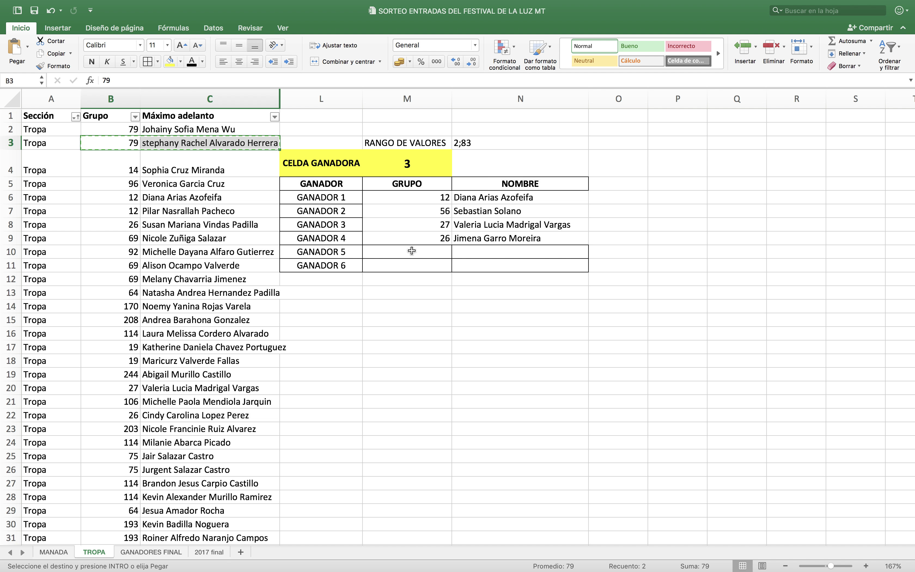
left_click(412, 250)
left_click(15, 48)
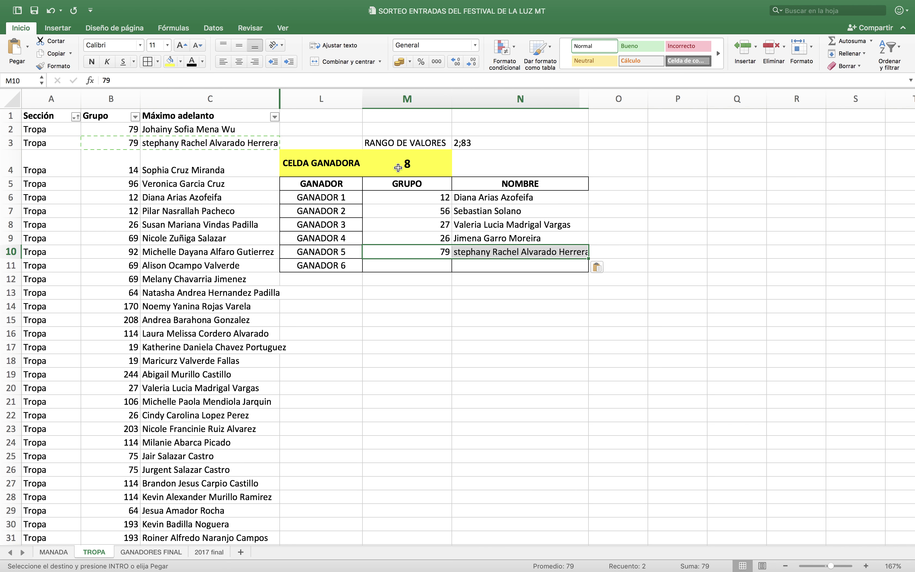
Step: Copy the group and name from row 8, matching the number in CELDA GANADORA, into the GANADOR 6 row
left_click(413, 152)
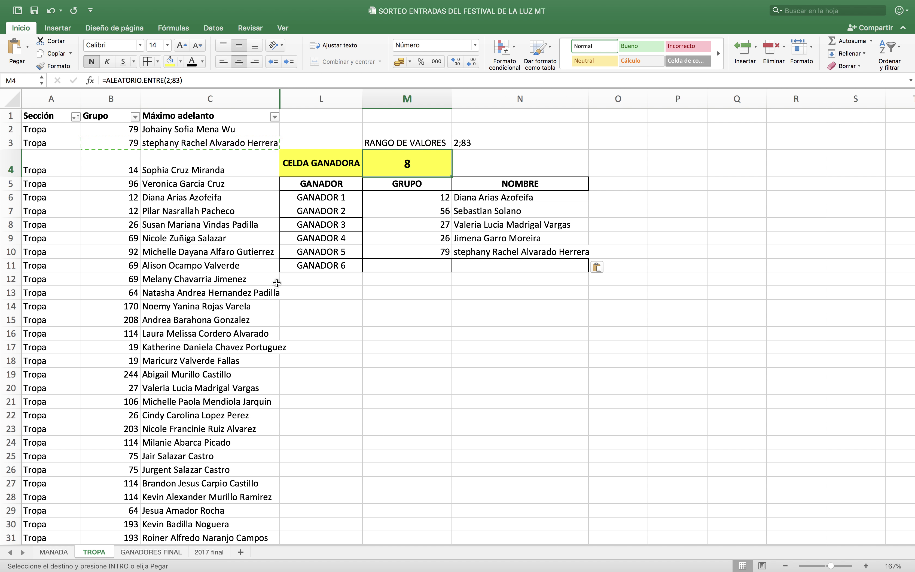
left_click_drag(141, 224, 227, 224)
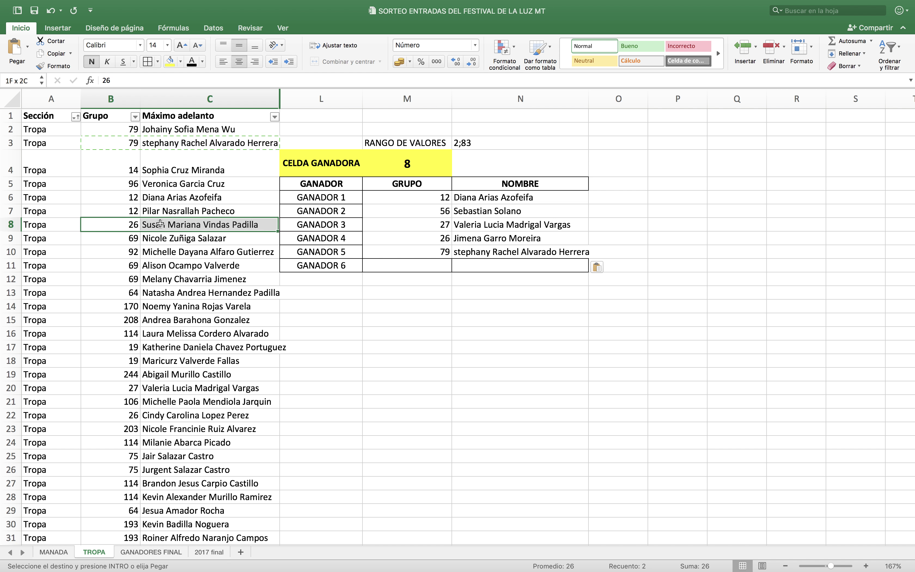
left_click(48, 53)
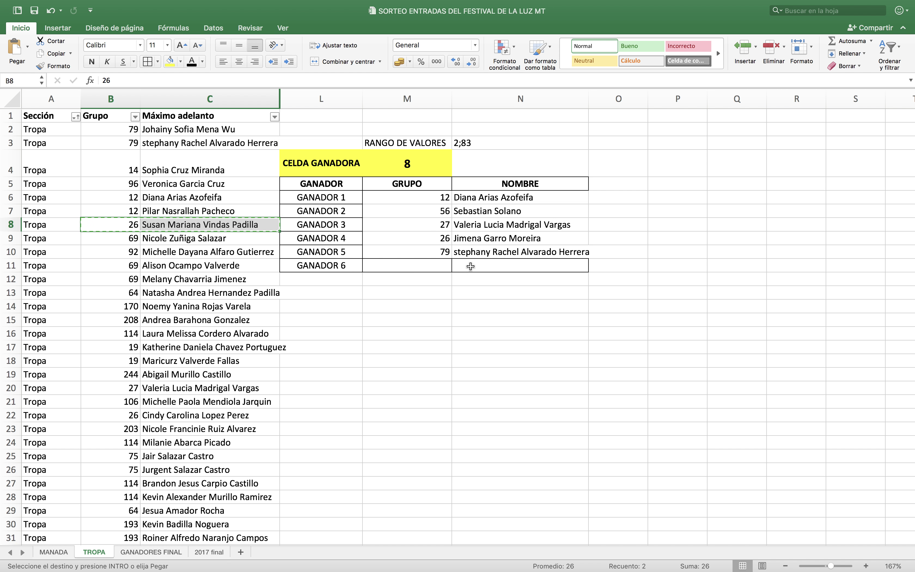
left_click(423, 267)
left_click(15, 49)
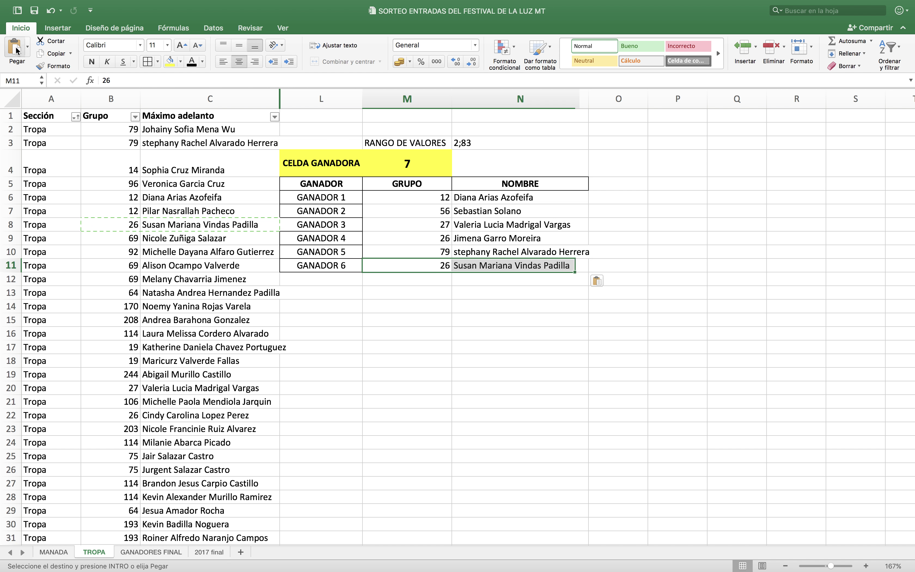
Step: Fill the GANADOR 1 to GANADOR 6 rows of the winners table with yellow and centre their contents horizontally and vertically
left_click_drag(318, 197, 522, 265)
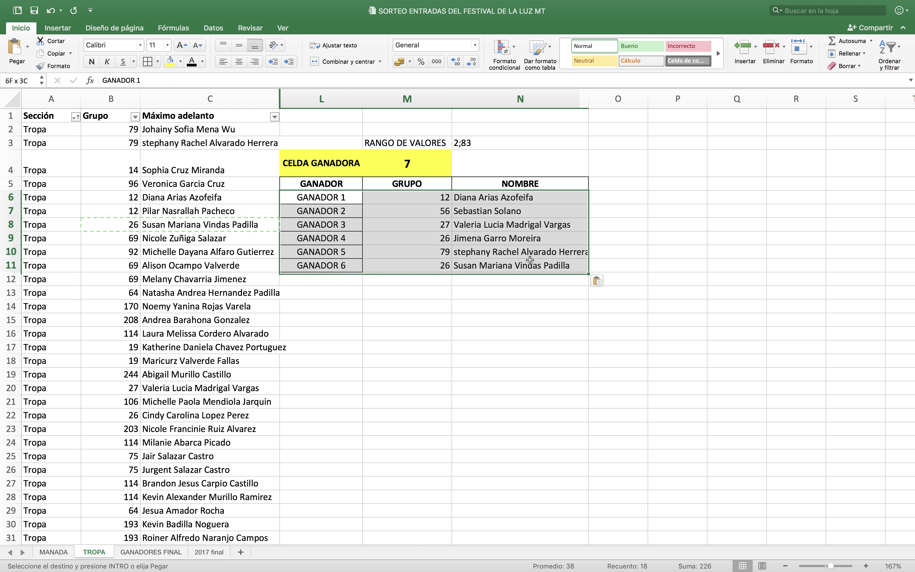
key("Escape")
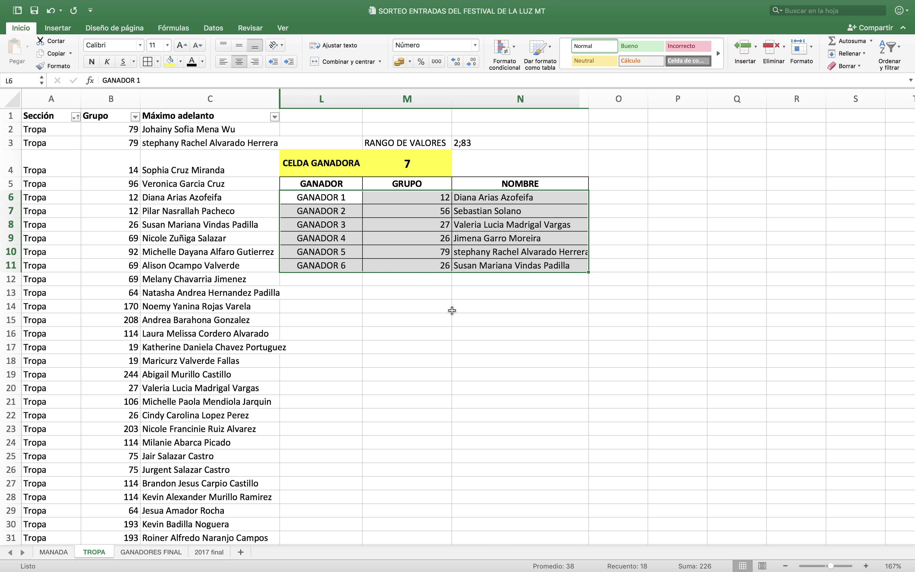
left_click(172, 61)
left_click(237, 45)
left_click(240, 60)
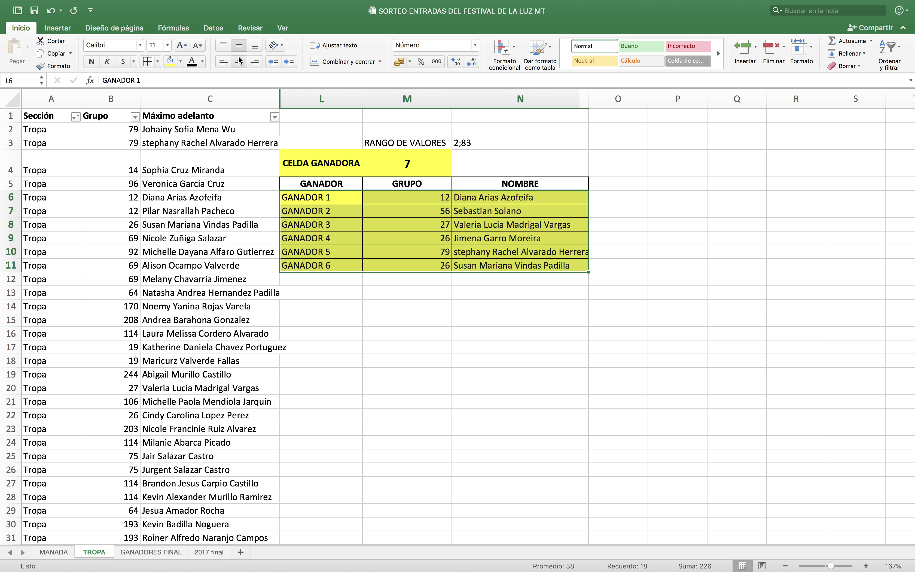
left_click(239, 60)
left_click(451, 302)
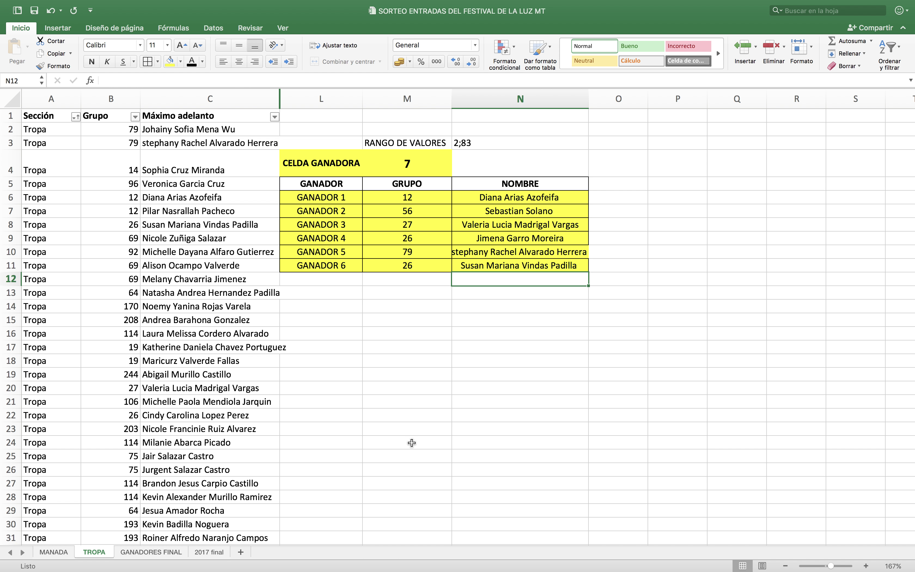
Step: Widen the NOMBRE column on the GANADORES FINAL sheet to fit the longest name
left_click(168, 557)
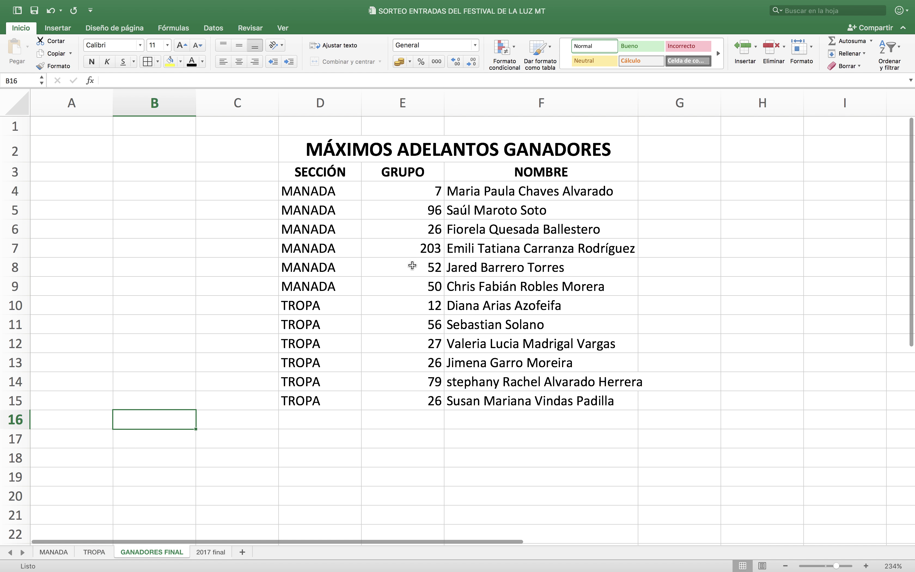
left_click_drag(639, 103, 600, 103)
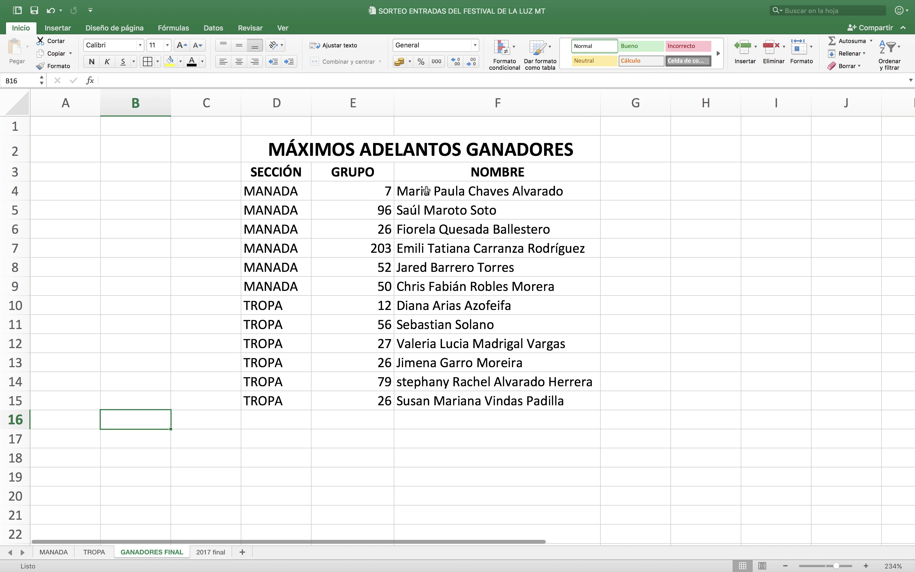
Step: Review the group and name of each MANADA winner in rows 4 to 9 of the final list
left_click(426, 191)
left_click(299, 191)
left_click(377, 191)
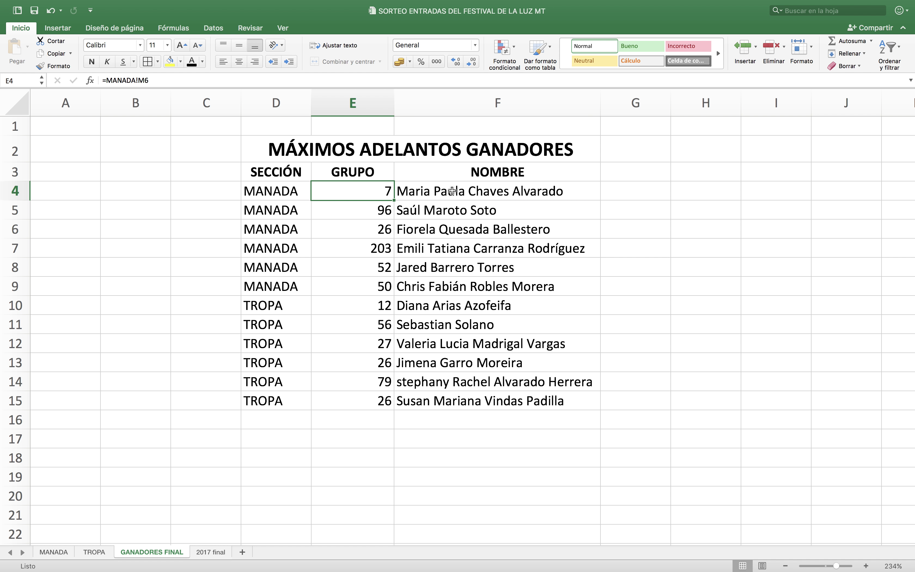
left_click(452, 191)
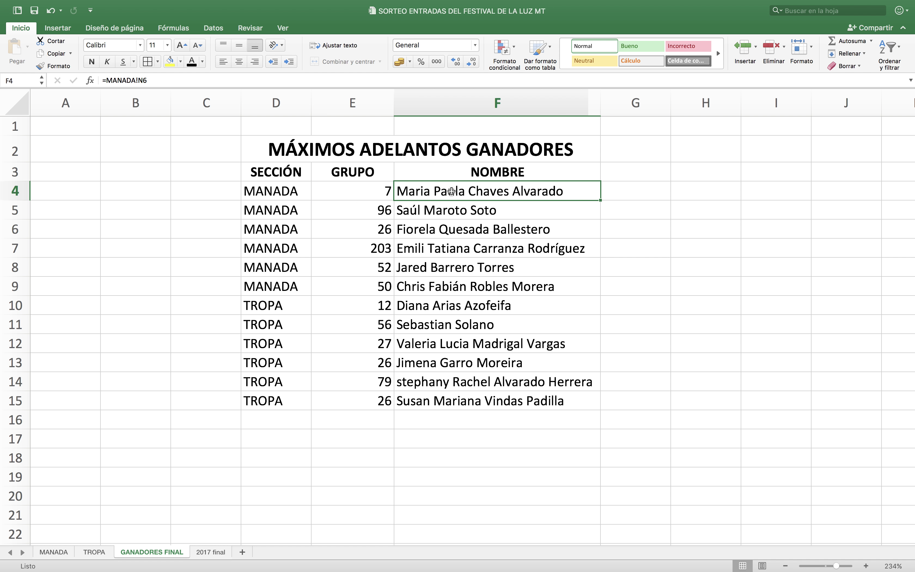
left_click(368, 209)
left_click(443, 210)
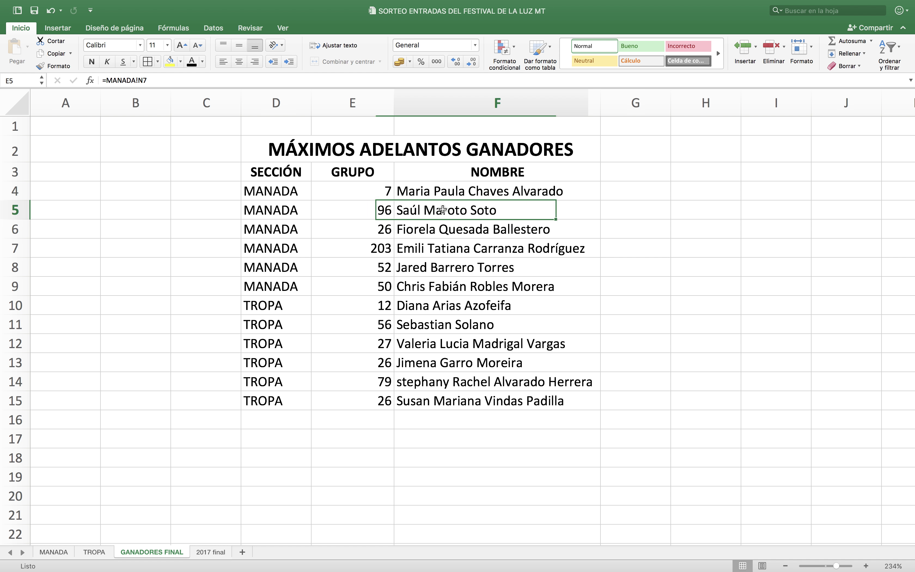
left_click(369, 236)
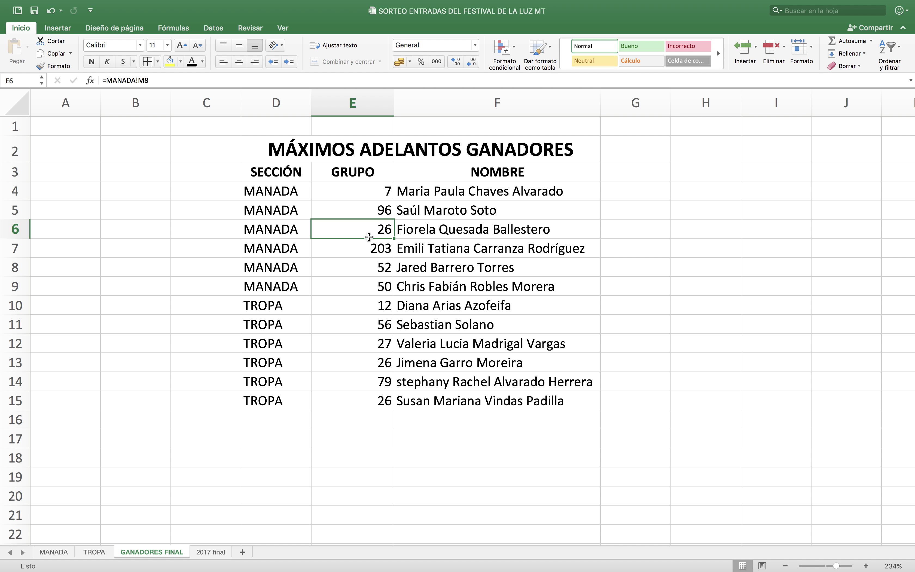
left_click(380, 245)
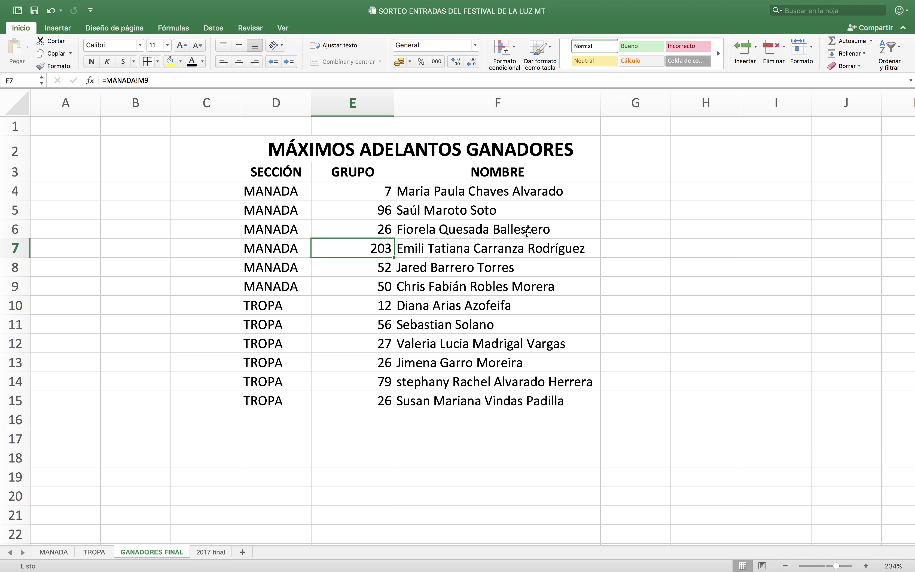
left_click(382, 271)
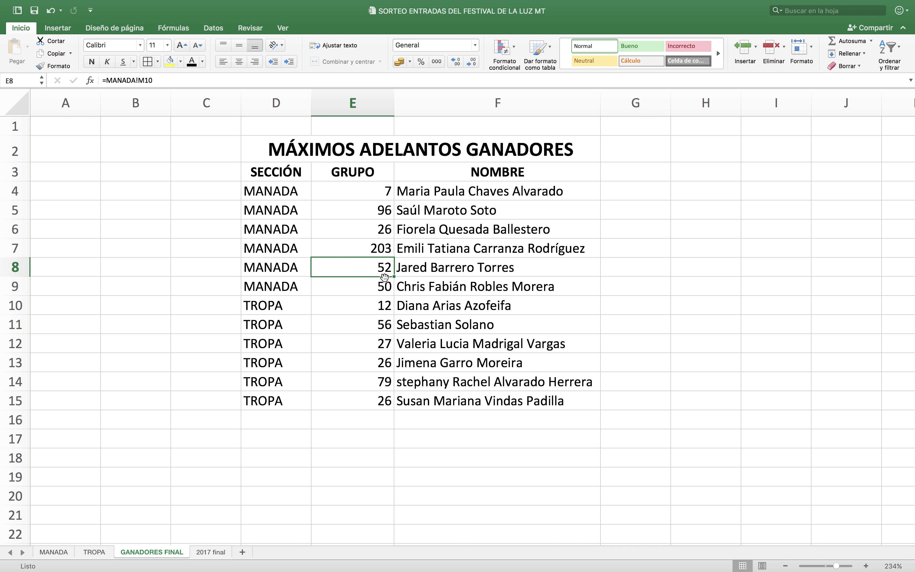
left_click(437, 285)
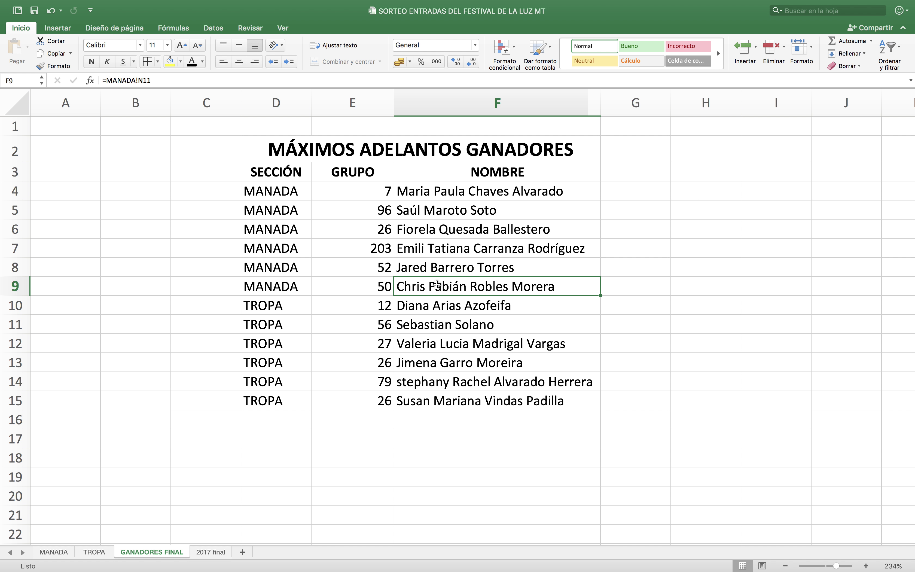
Step: Review the group and name of each TROPA winner in rows 10 to 15 of the final list
left_click(374, 300)
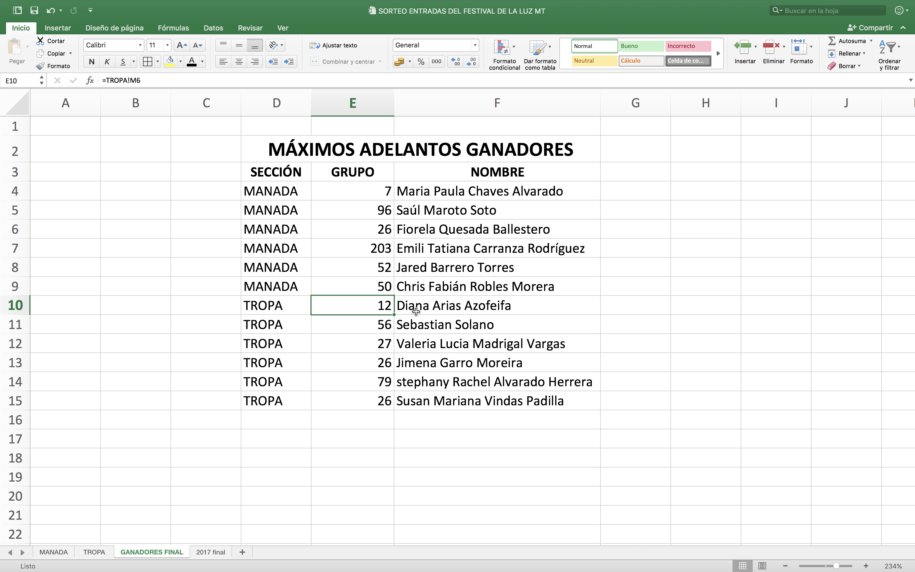
left_click(477, 303)
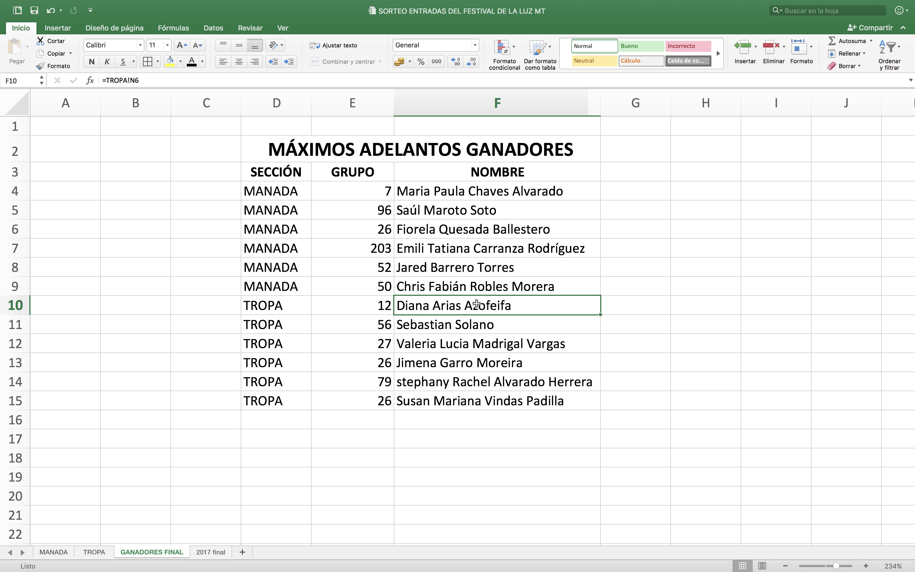
left_click(374, 322)
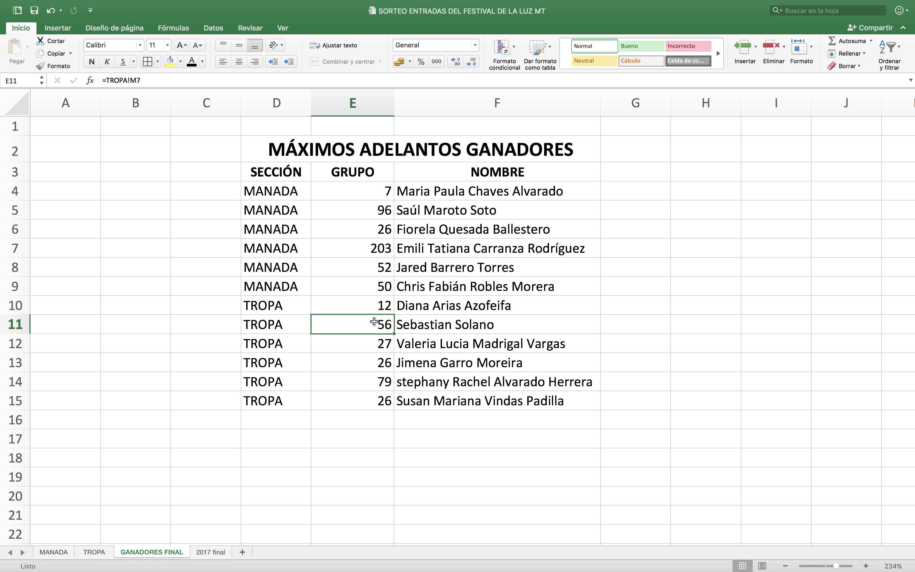
left_click(483, 326)
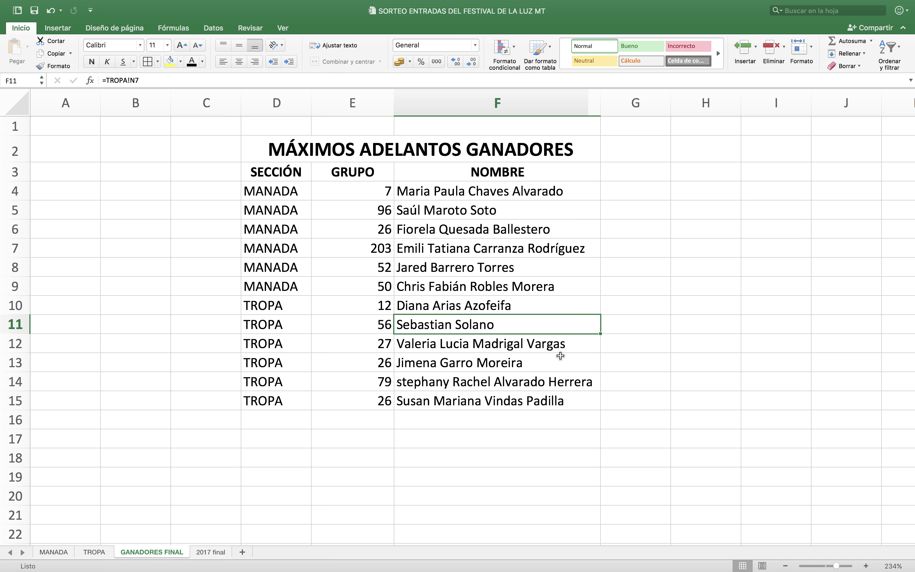
left_click(382, 345)
left_click(526, 342)
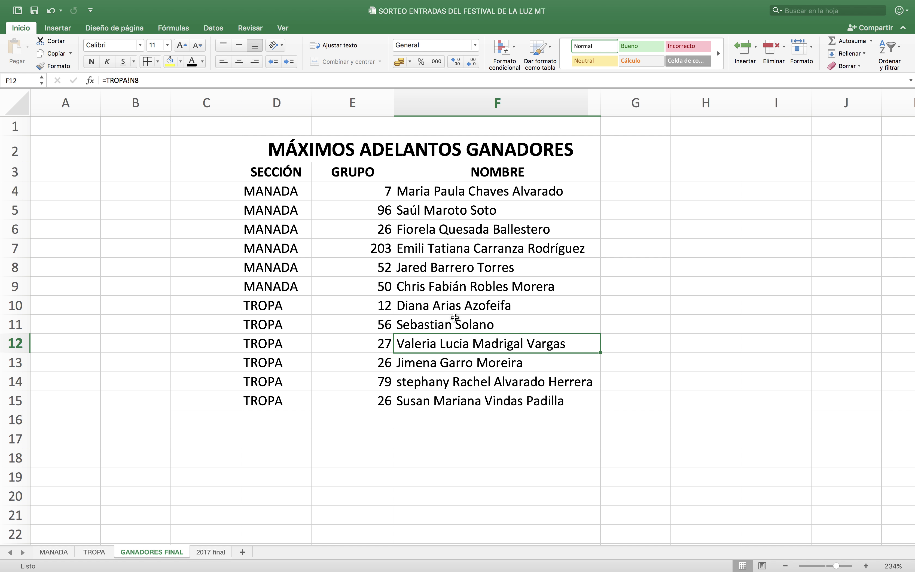
left_click(358, 362)
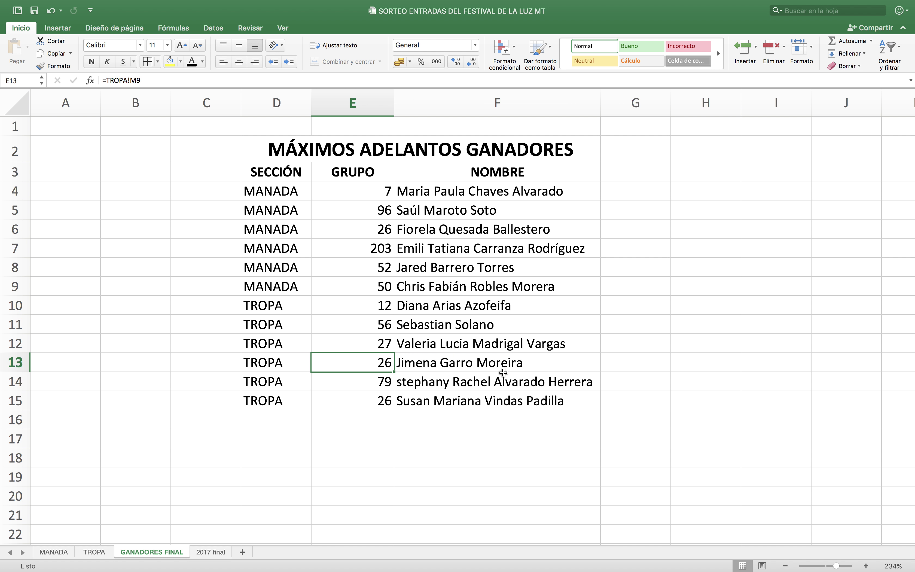
left_click(365, 384)
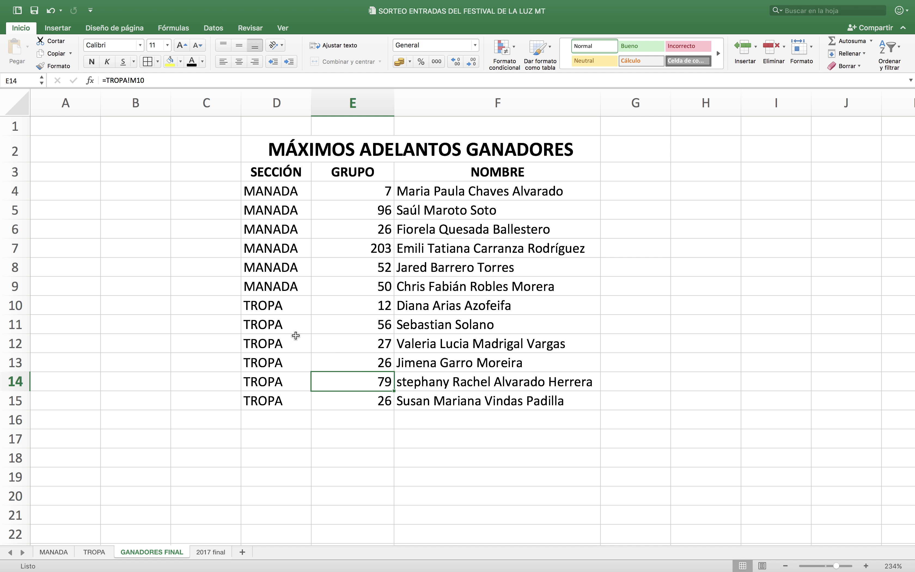
left_click(428, 402)
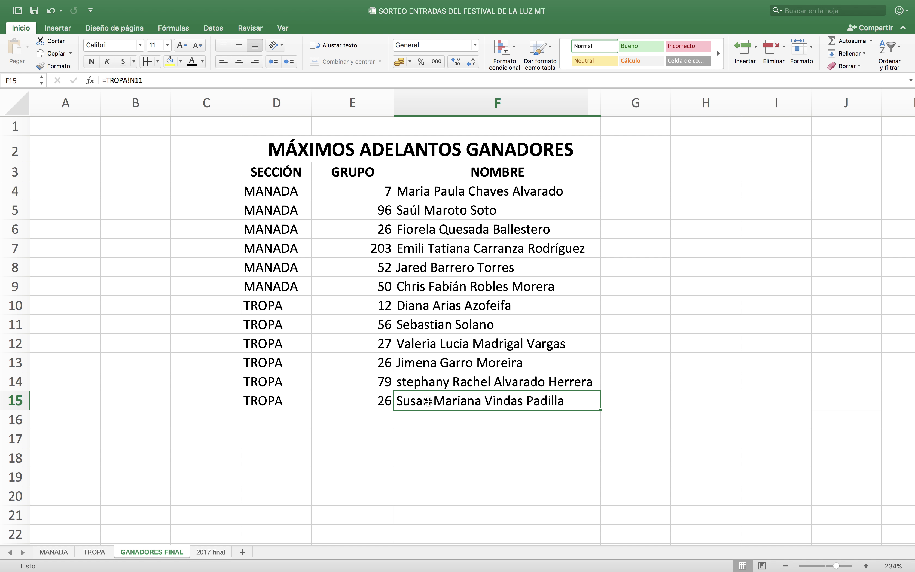